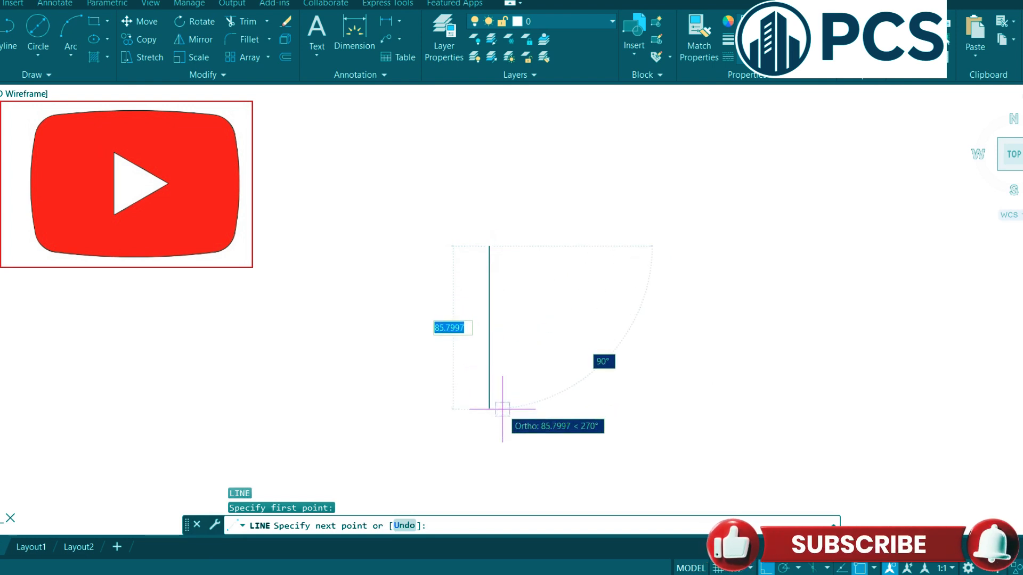
# Draw a vertical line 51.2 units long downward from the chosen start point
pyautogui.write('5')
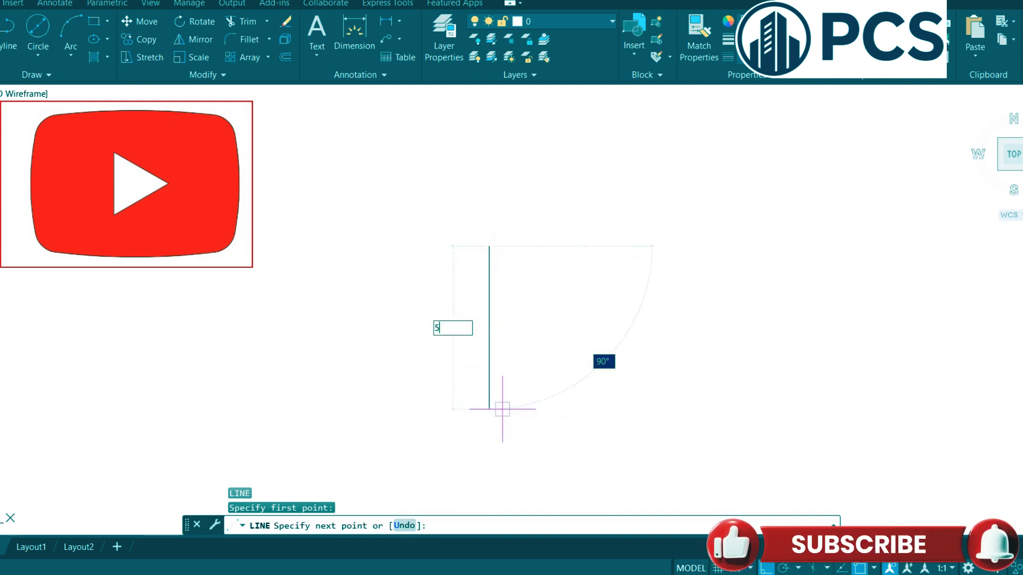
pyautogui.write('1.')
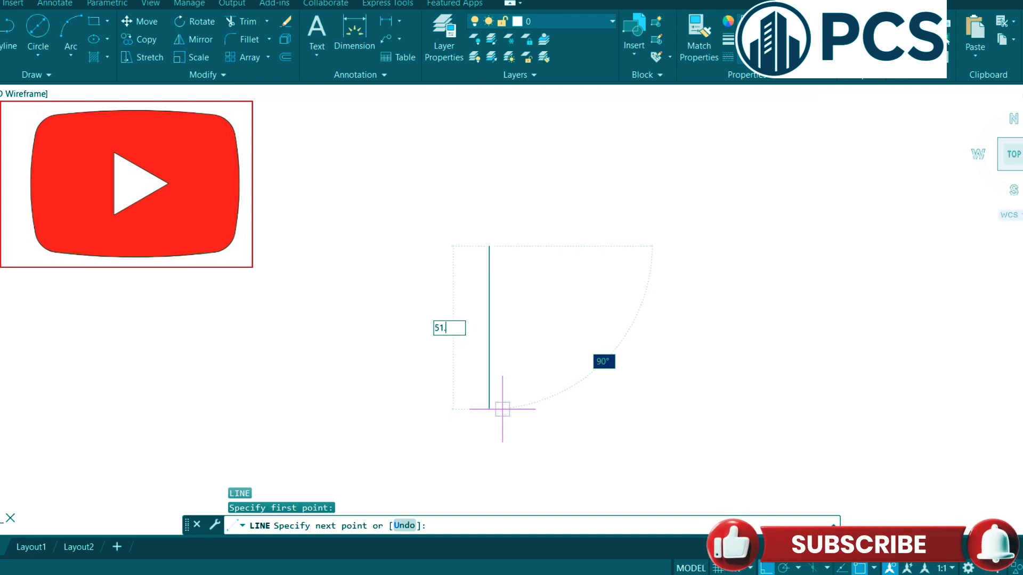
pyautogui.write('2')
pyautogui.press('Return')
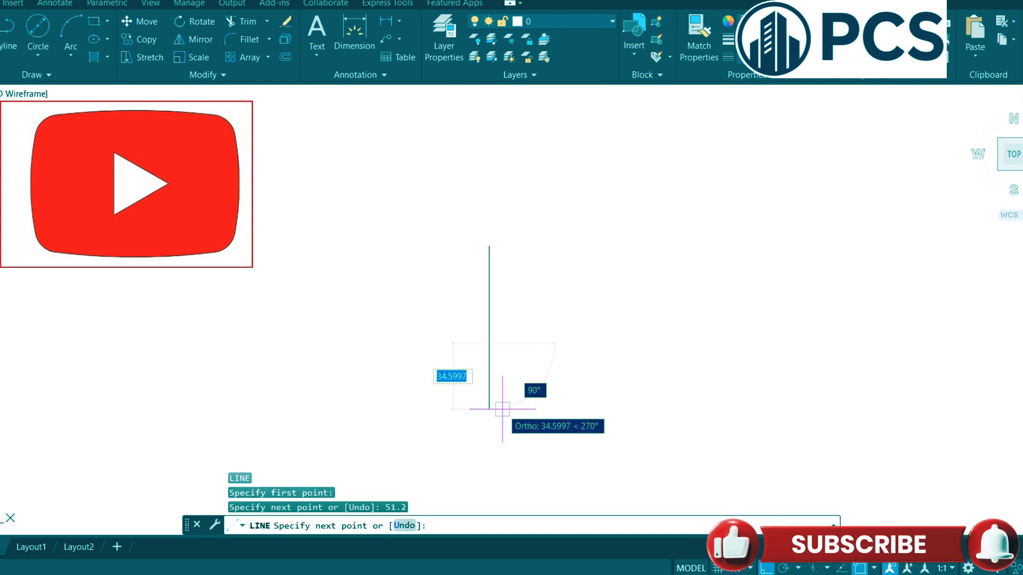
pyautogui.press('Escape')
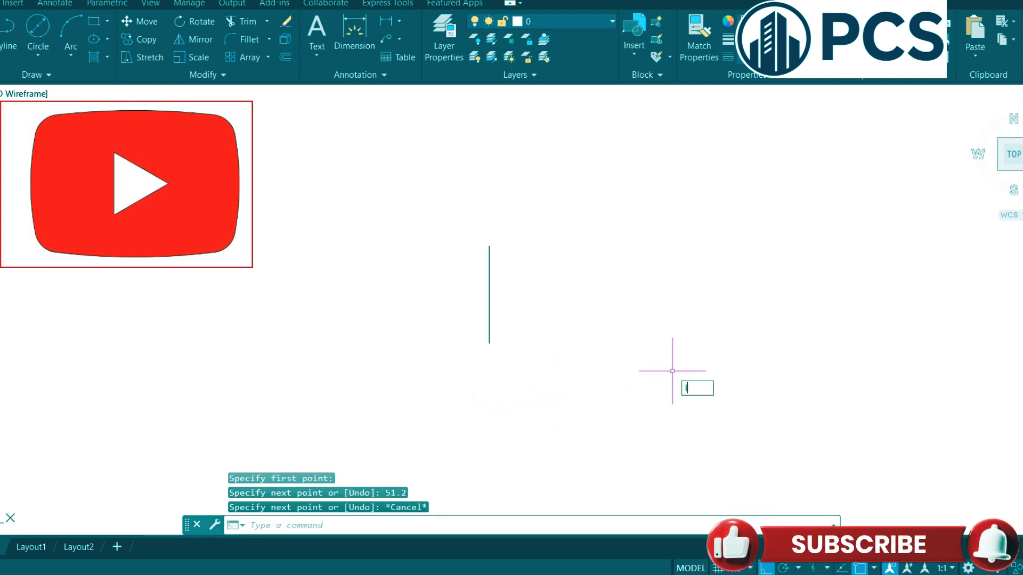
# Draw a closed triangle to the right of the vertical line, with a 35.6 vertical side and a 35.6 side at 30°
pyautogui.press('Return')
pyautogui.click(711, 264)
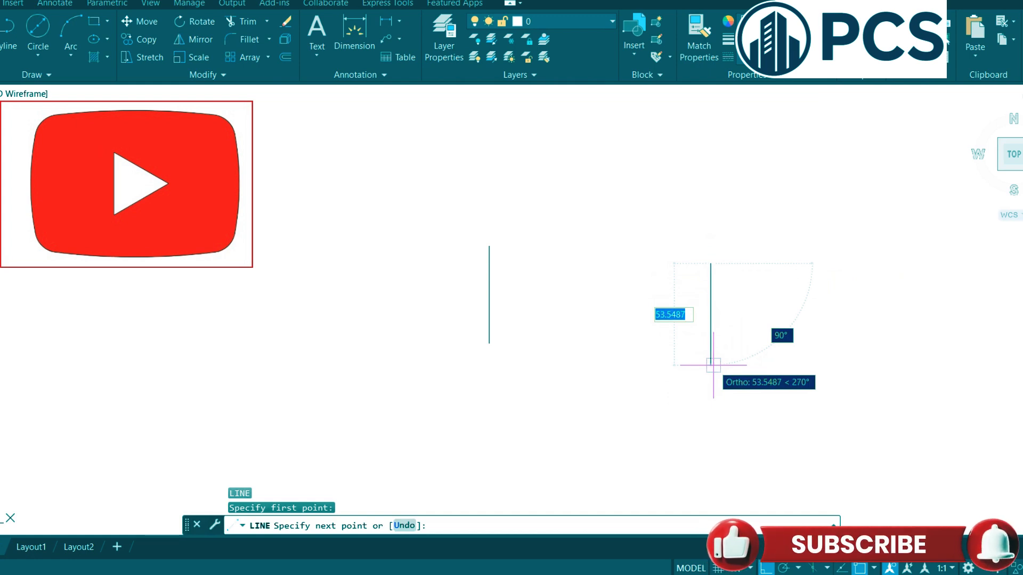
pyautogui.write('35')
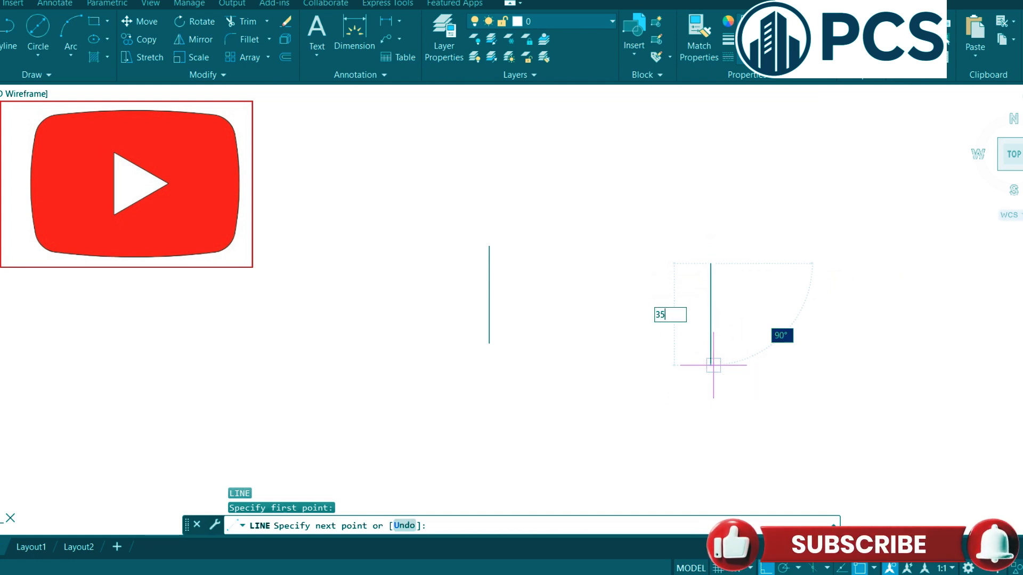
pyautogui.write('.6')
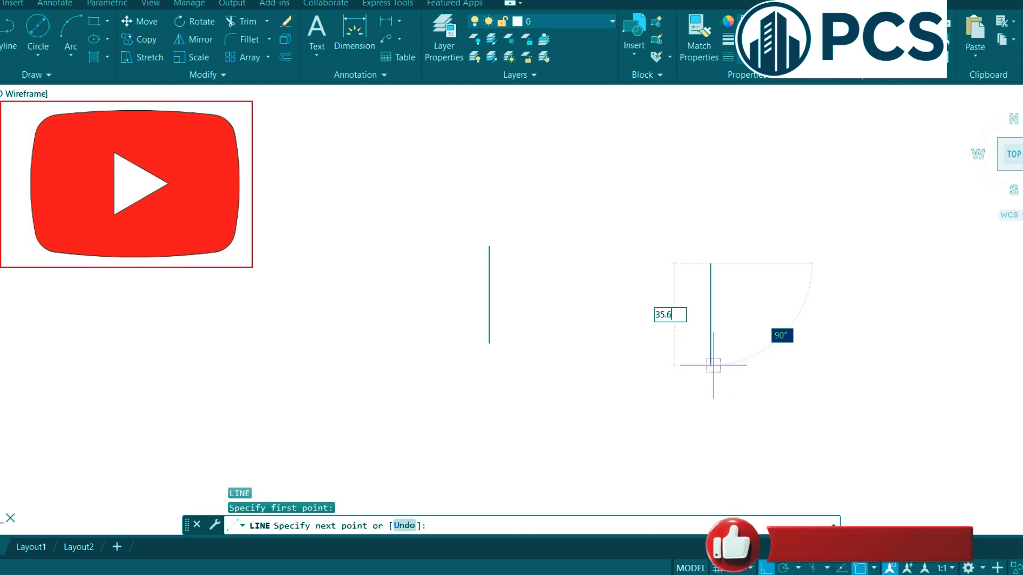
pyautogui.press('Return')
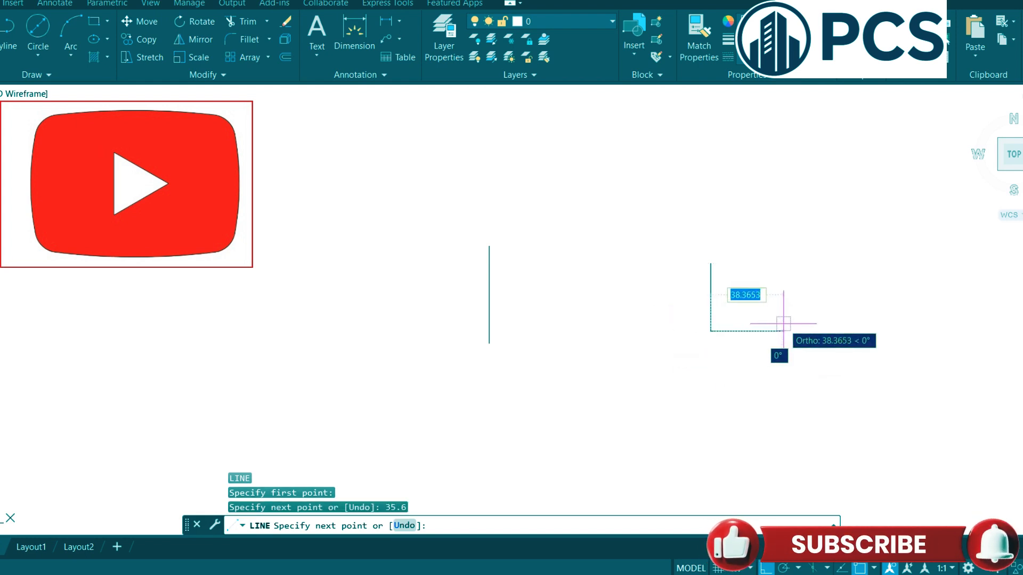
pyautogui.write('35.6')
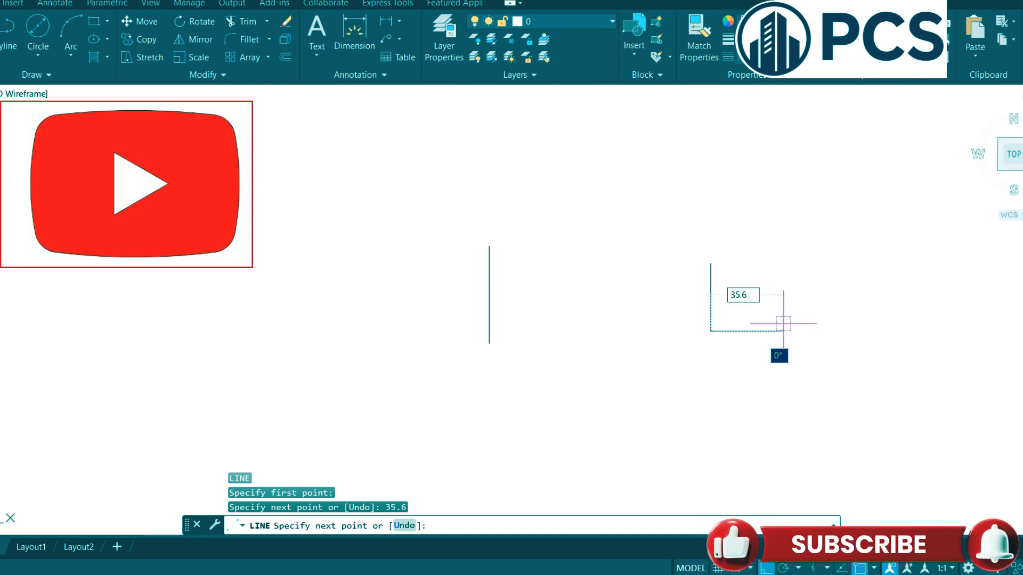
pyautogui.press('Tab')
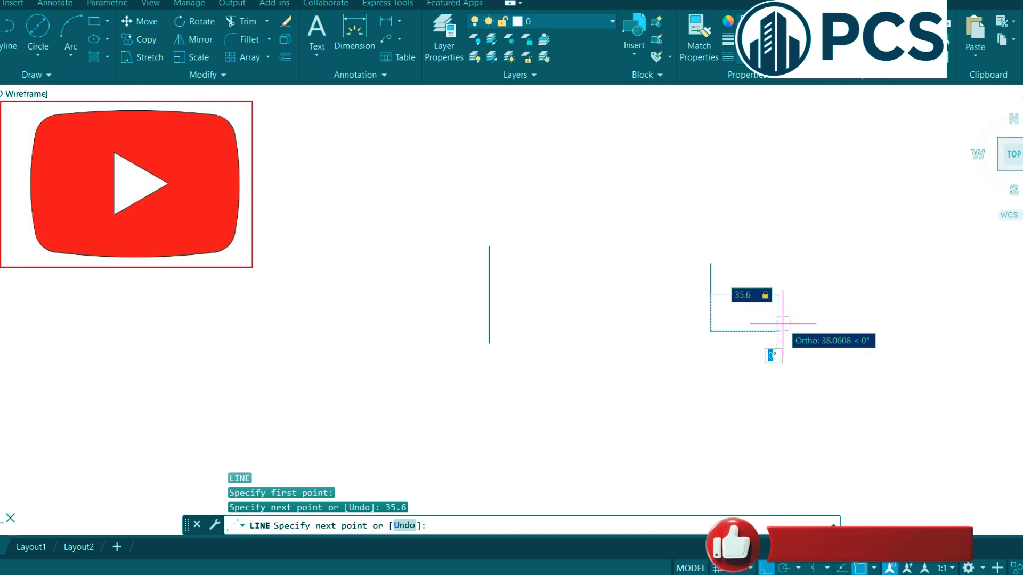
pyautogui.write('30')
pyautogui.press('Return')
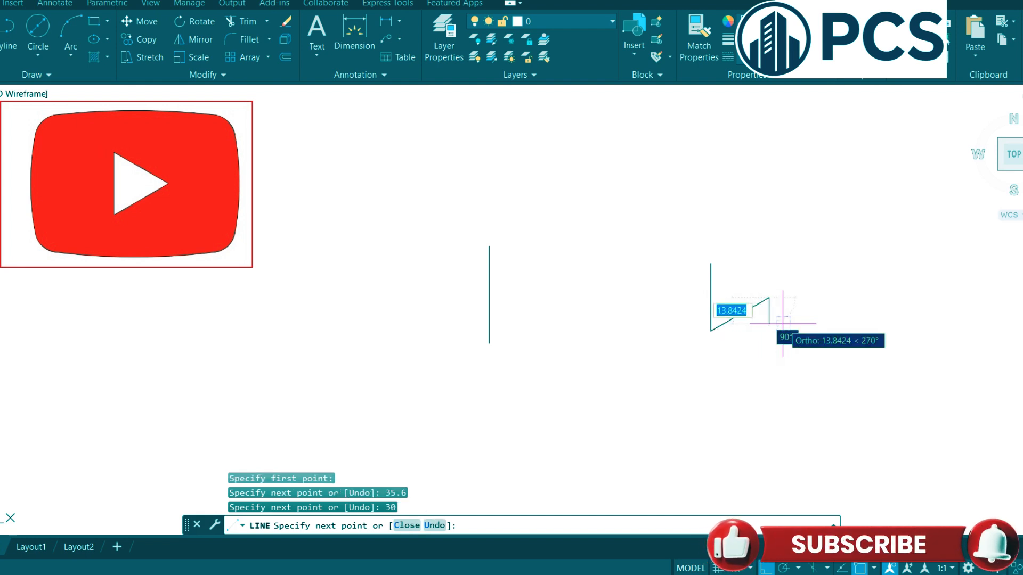
pyautogui.click(710, 263)
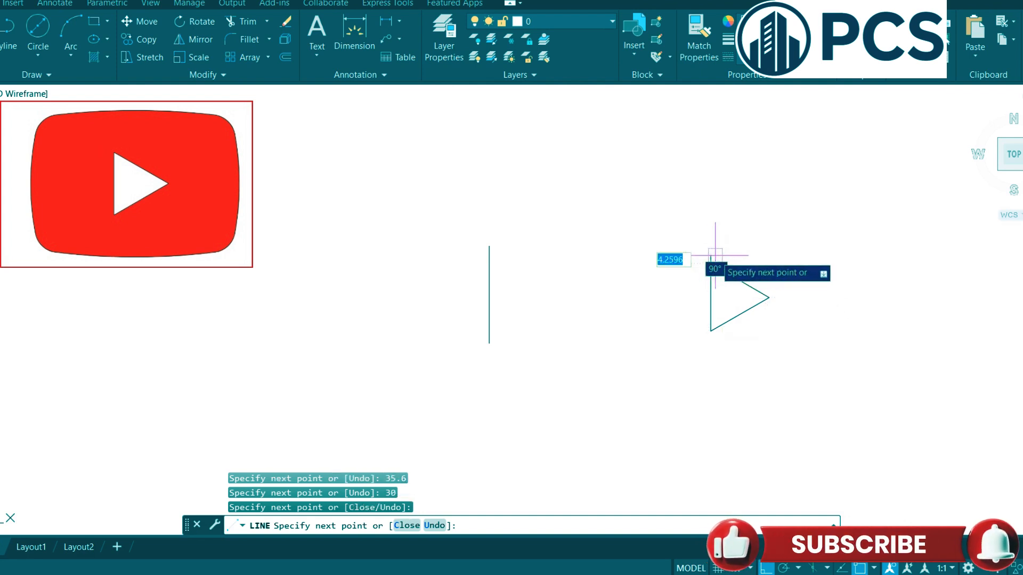
pyautogui.press('Escape')
# Try to move the triangle's three lines onto the vertical line, using the midpoint of the vertical side as base point
pyautogui.click(843, 261)
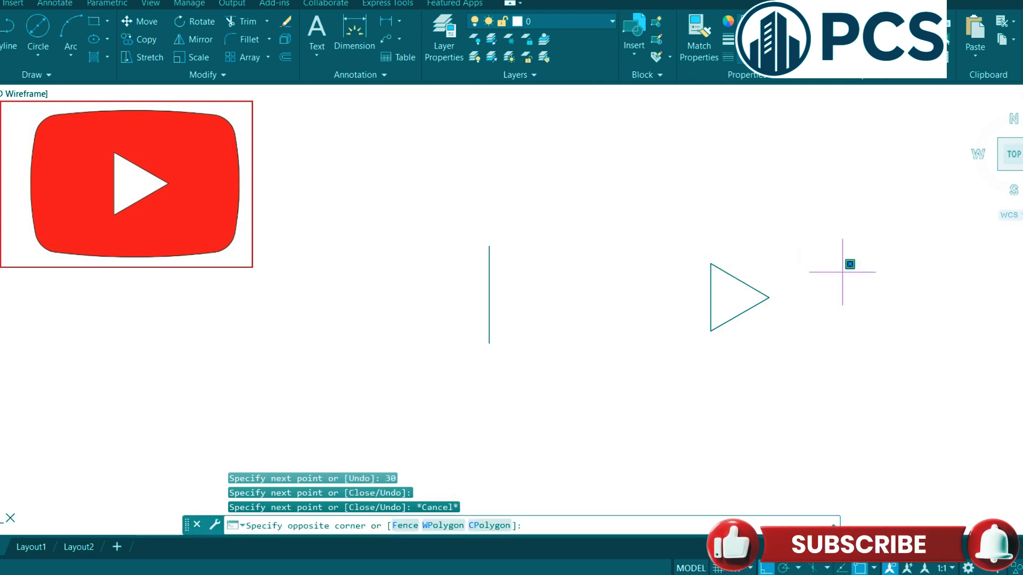
pyautogui.click(682, 354)
pyautogui.write('m')
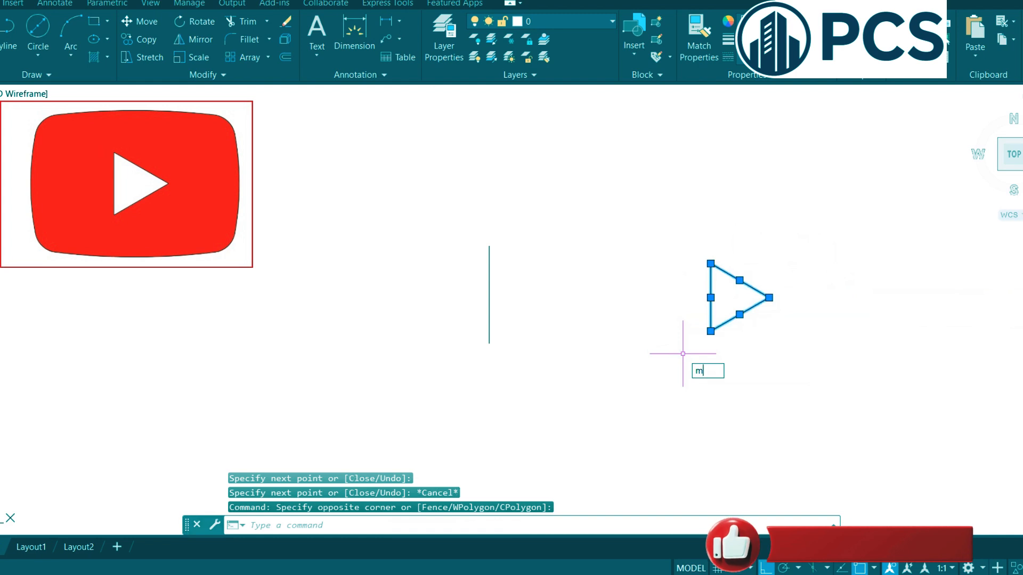
pyautogui.press('Return')
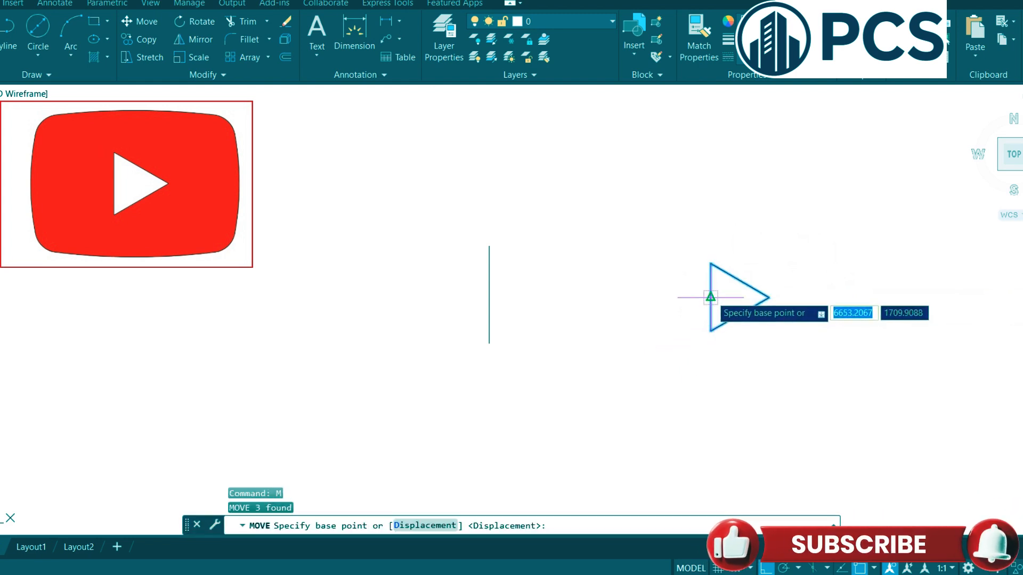
pyautogui.click(711, 299)
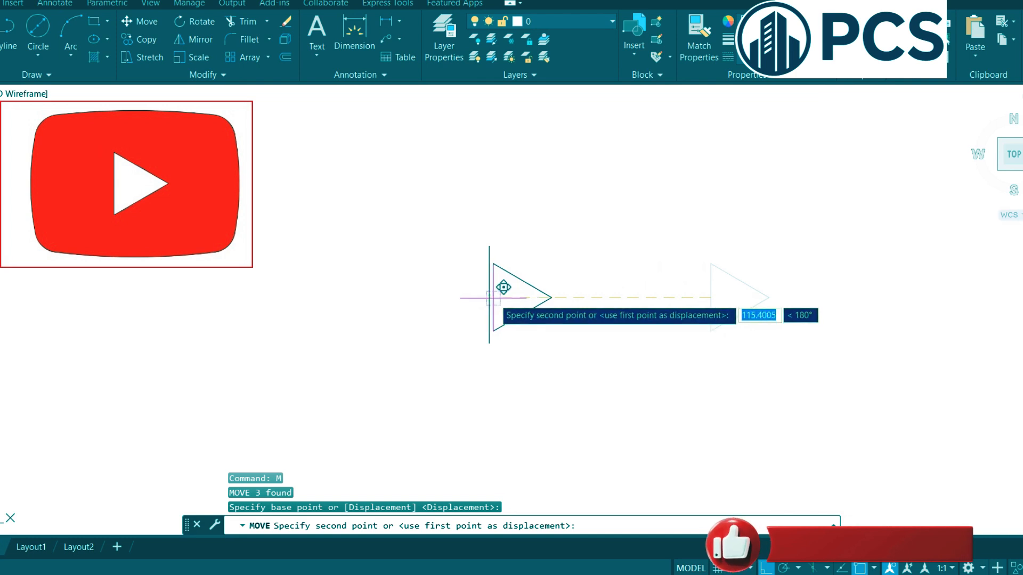
pyautogui.click(712, 311)
# Join the triangle's three lines into a single polyline
pyautogui.click(813, 263)
pyautogui.click(661, 373)
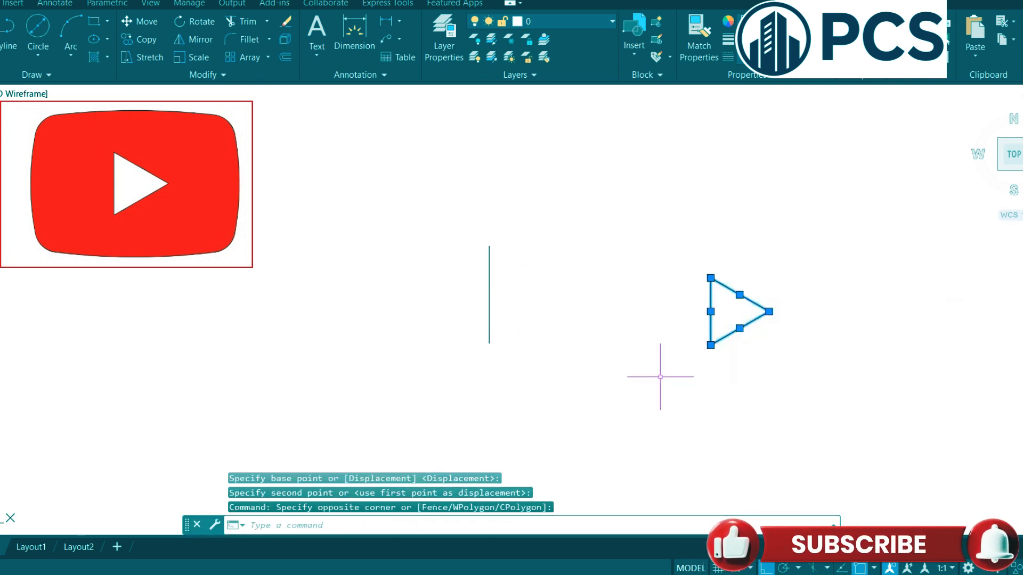
pyautogui.write('joi')
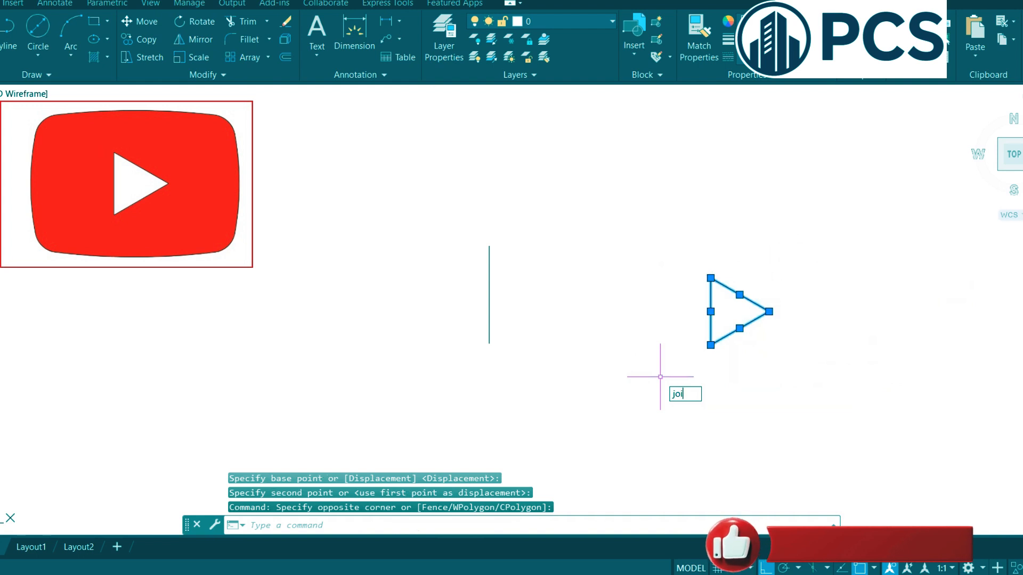
pyautogui.press('Return')
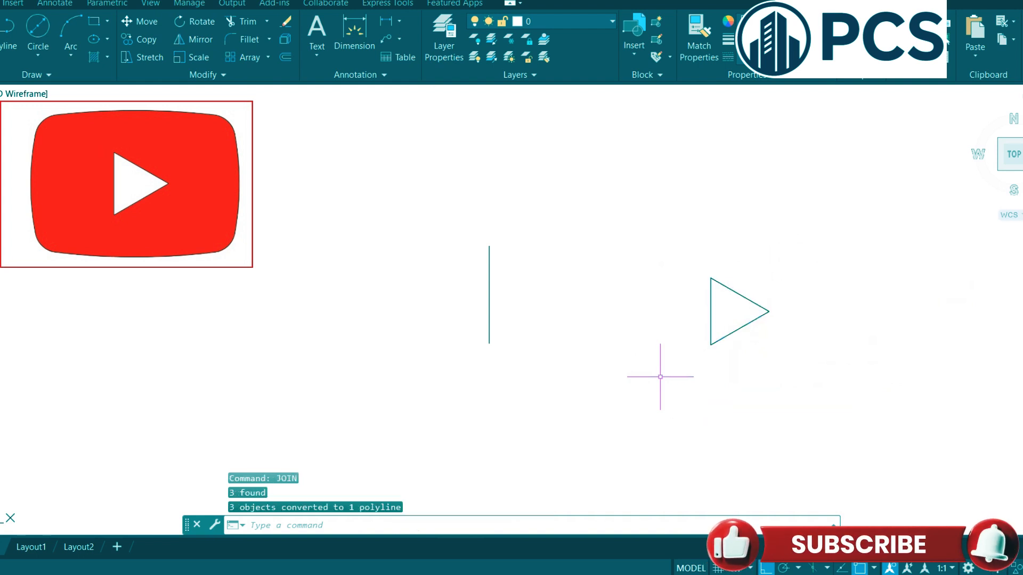
# Move the triangle by the midpoint of its vertical side onto the midpoint of the separate vertical line
pyautogui.click(764, 302)
pyautogui.click(756, 299)
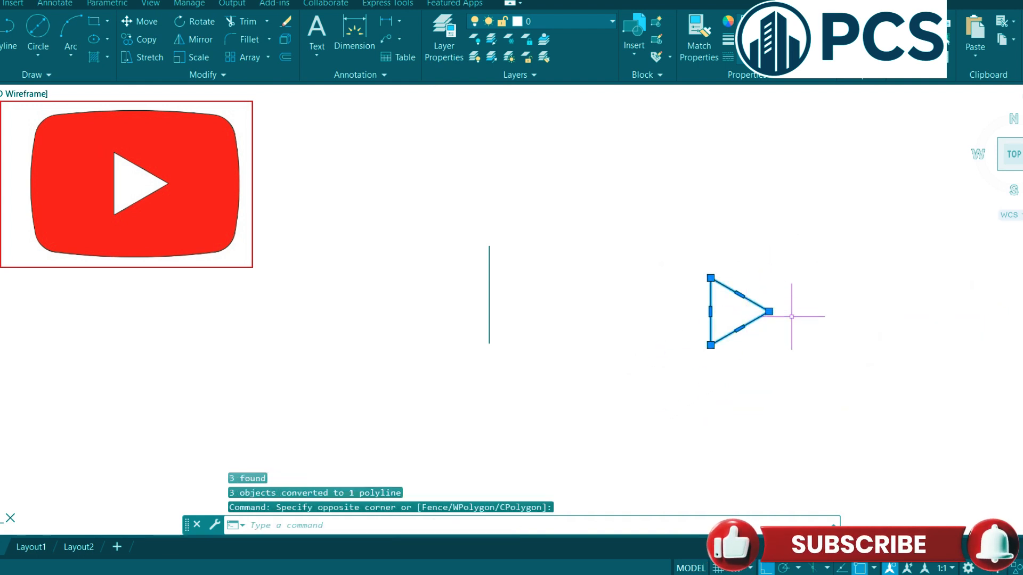
pyautogui.write('m')
pyautogui.press('Return')
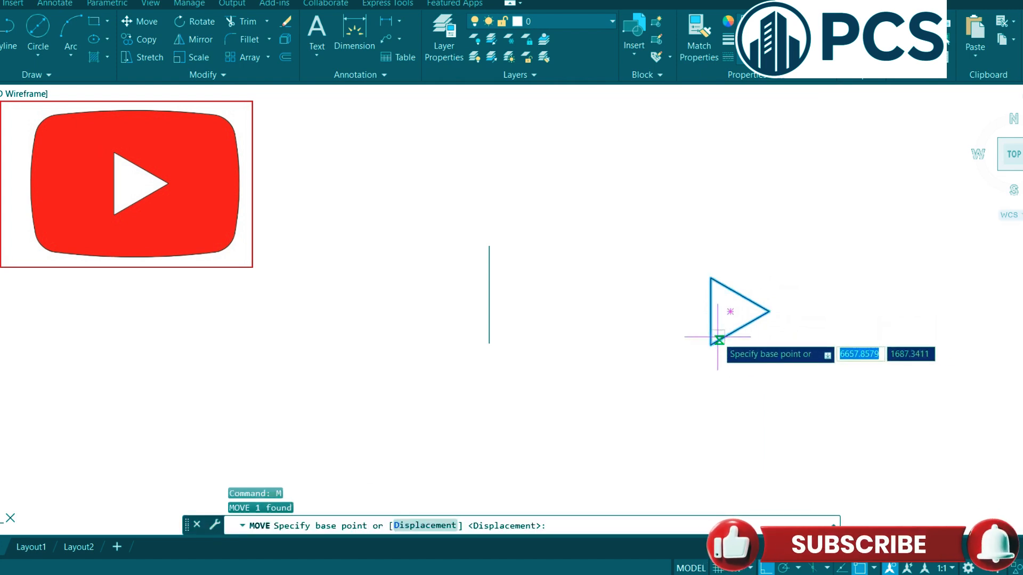
pyautogui.click(714, 312)
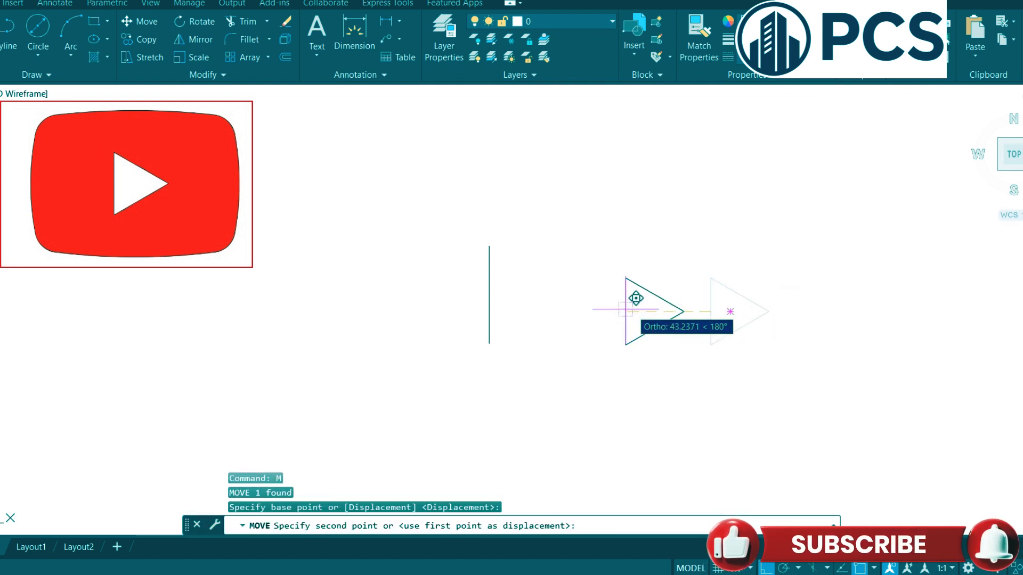
pyautogui.click(489, 295)
# Move the triangle 31.3 units horizontally to the right, away from the vertical line
pyautogui.click(567, 264)
pyautogui.click(519, 304)
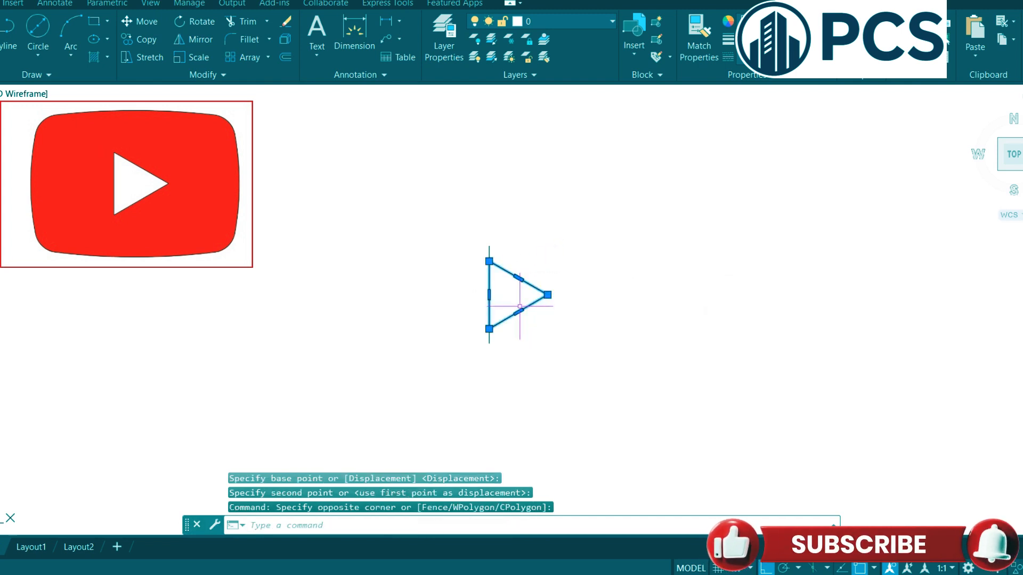
pyautogui.press('Return')
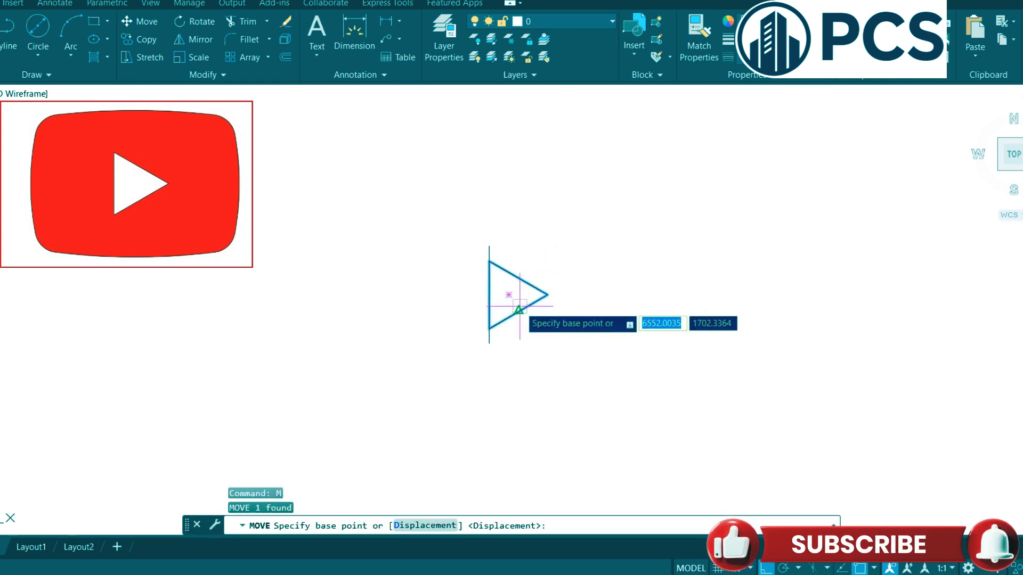
pyautogui.click(488, 293)
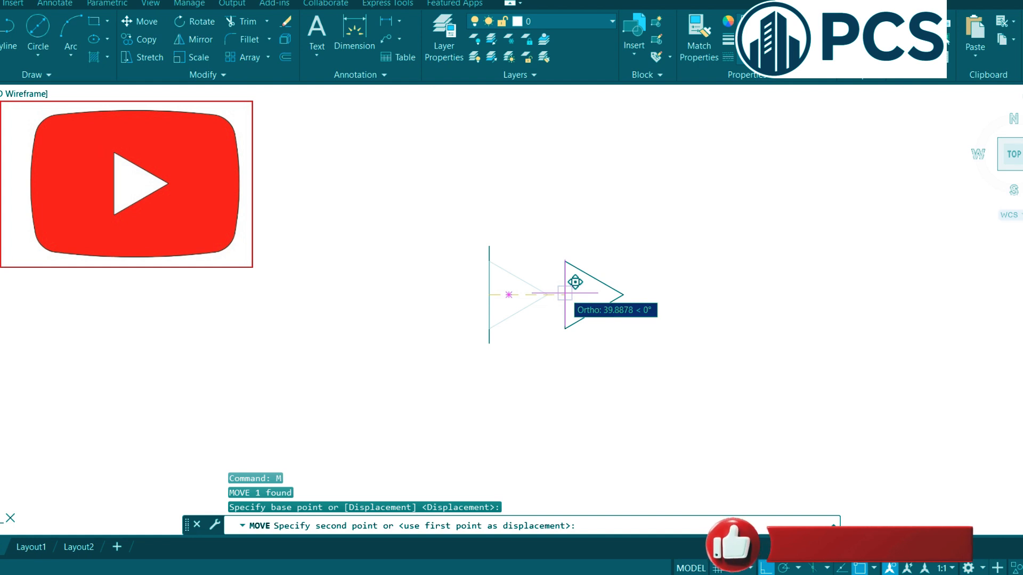
pyautogui.write('31')
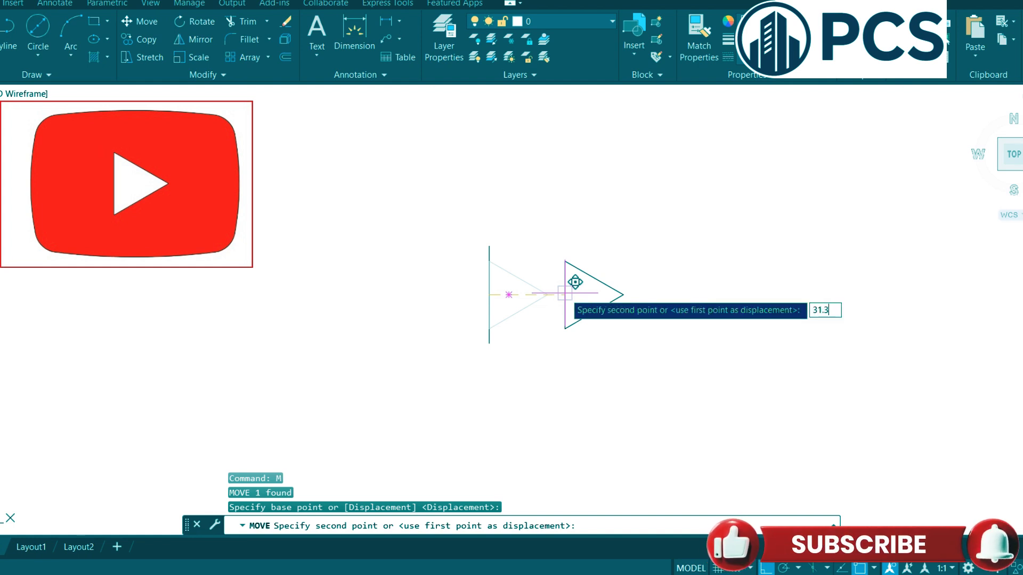
pyautogui.write('.3')
pyautogui.press('Return')
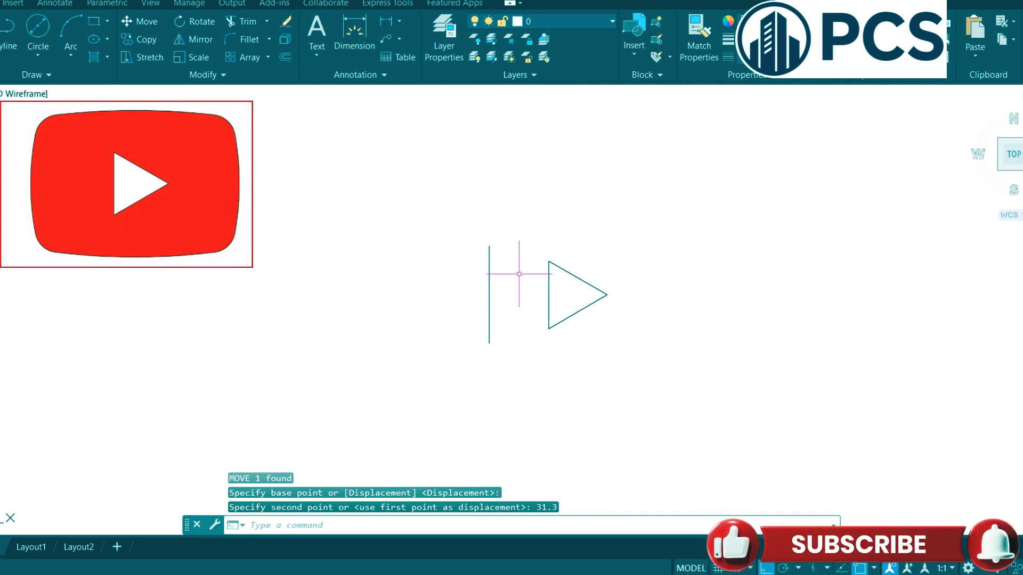
# Draw a circle with a diameter of 26.8 centred on the upper endpoint of the vertical line
pyautogui.write('c')
pyautogui.press('Return')
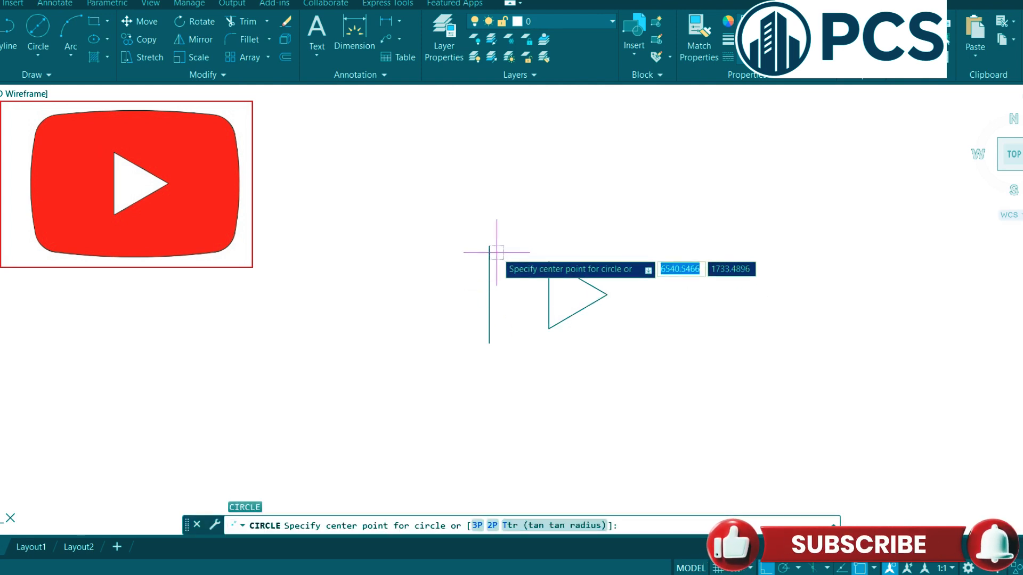
pyautogui.click(489, 247)
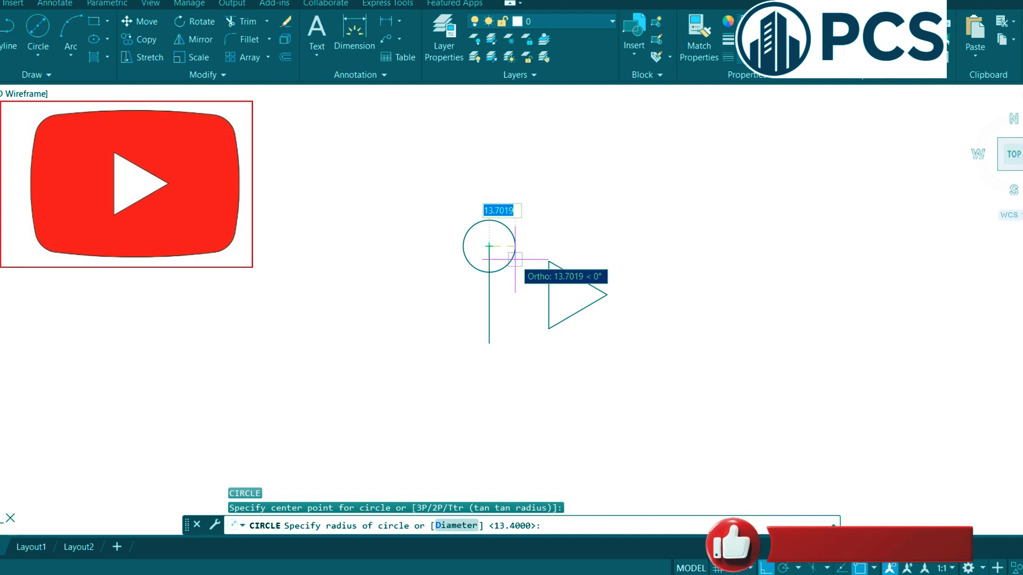
pyautogui.write('d')
pyautogui.press('Return')
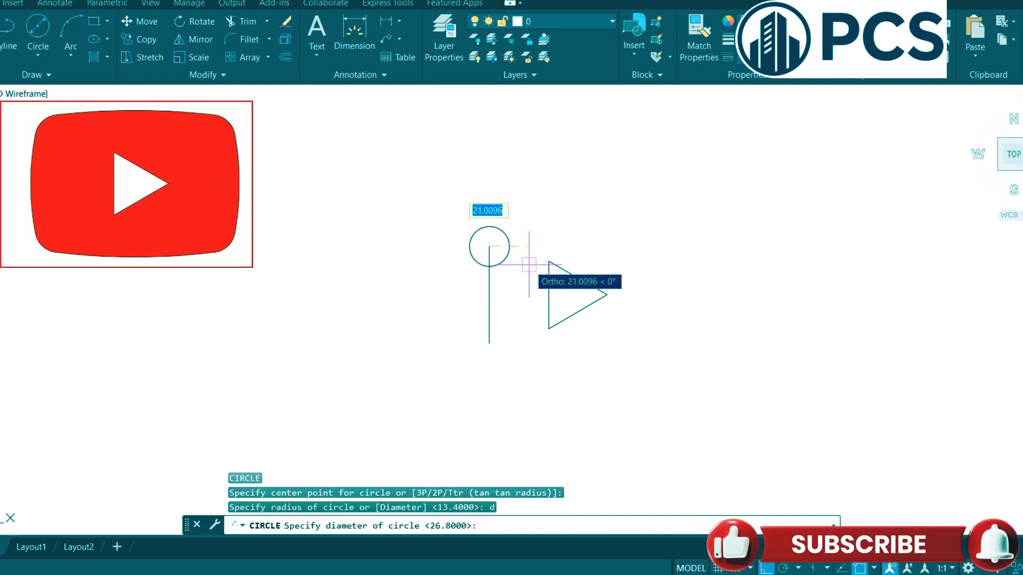
pyautogui.write('26.8')
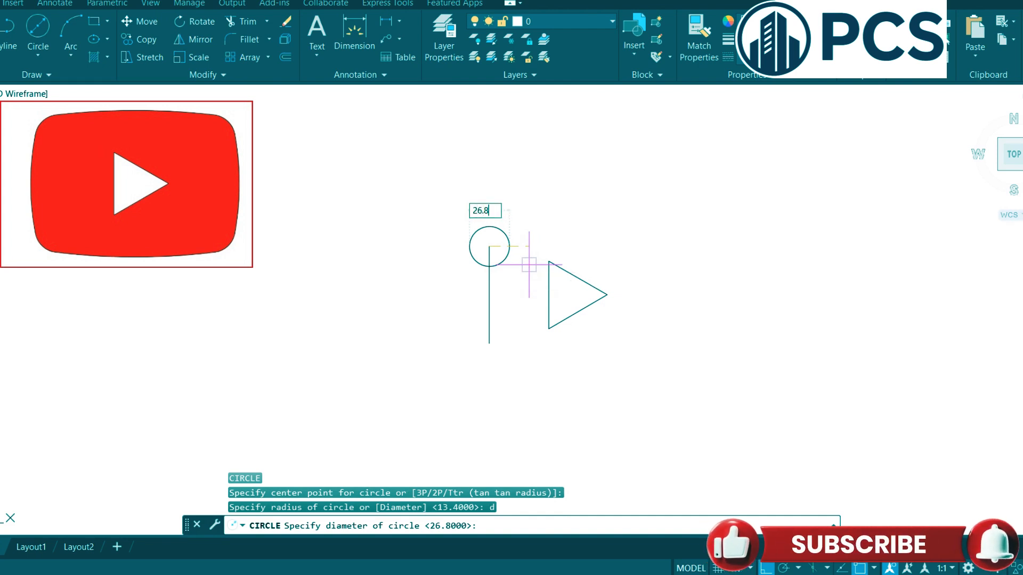
pyautogui.press('Return')
# Copy the circle from its centre 86.5 units horizontally to the right and also onto the lower endpoint of the vertical line
pyautogui.click(503, 224)
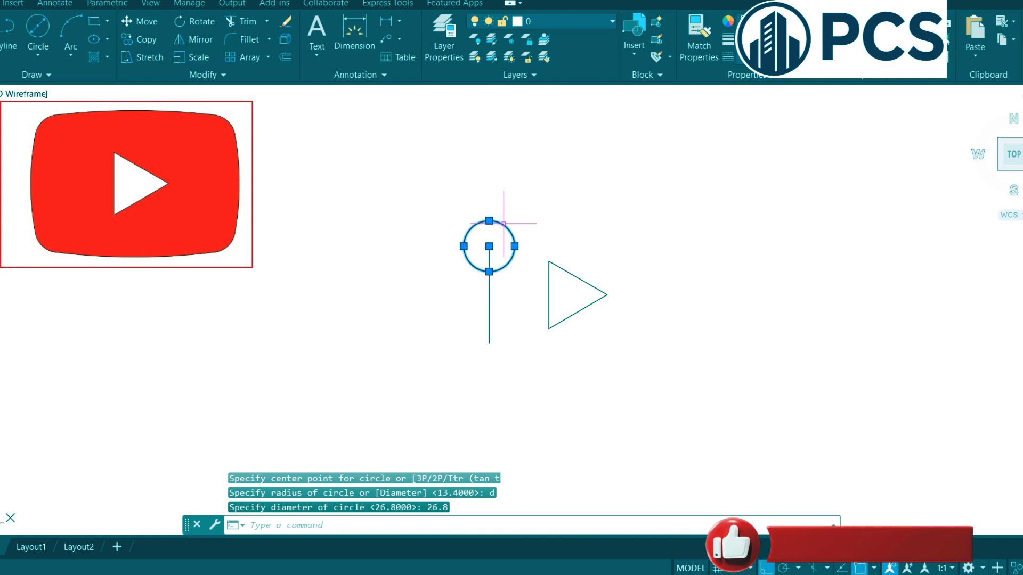
pyautogui.write('co')
pyautogui.press('Return')
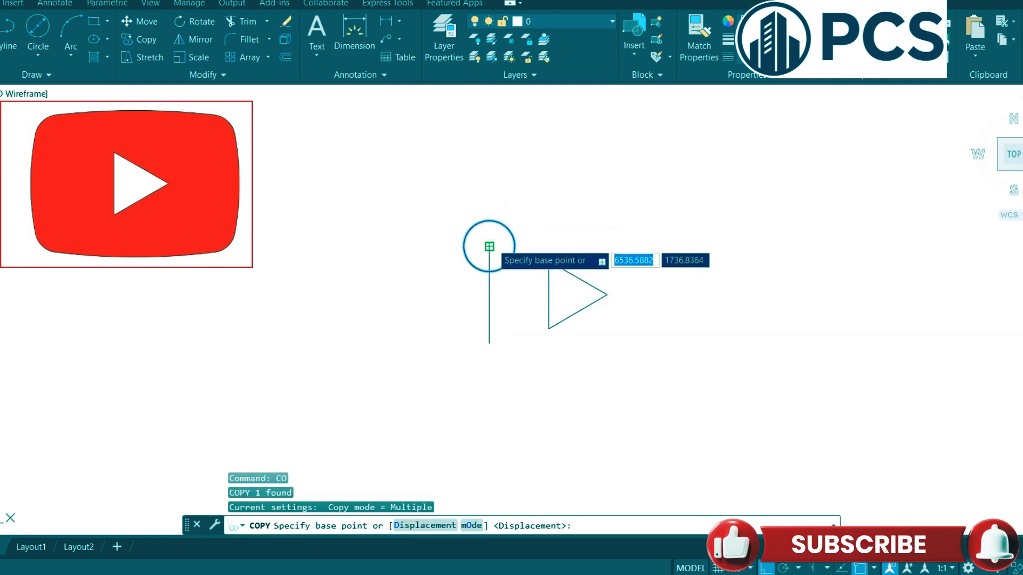
pyautogui.click(489, 247)
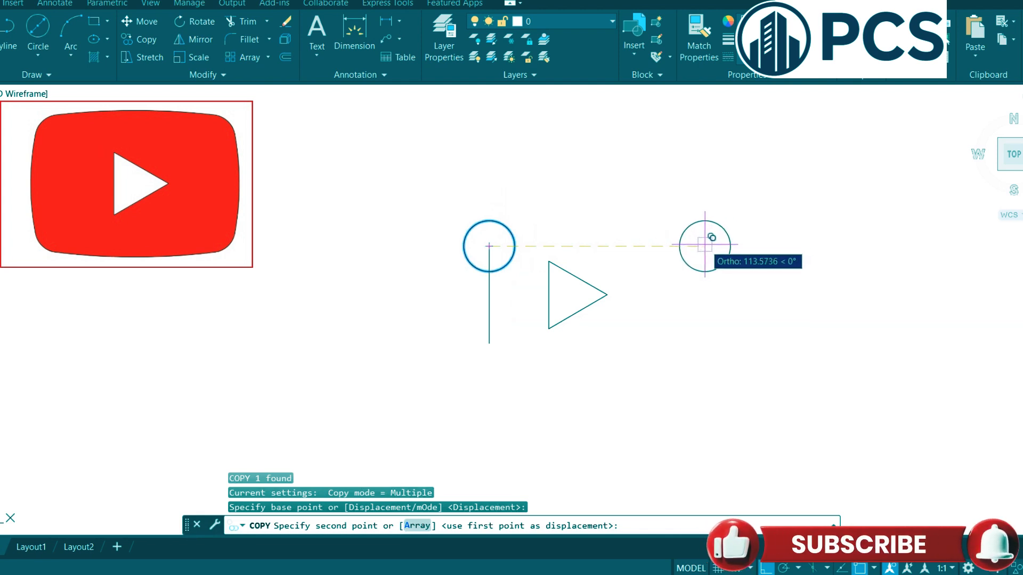
pyautogui.write('86')
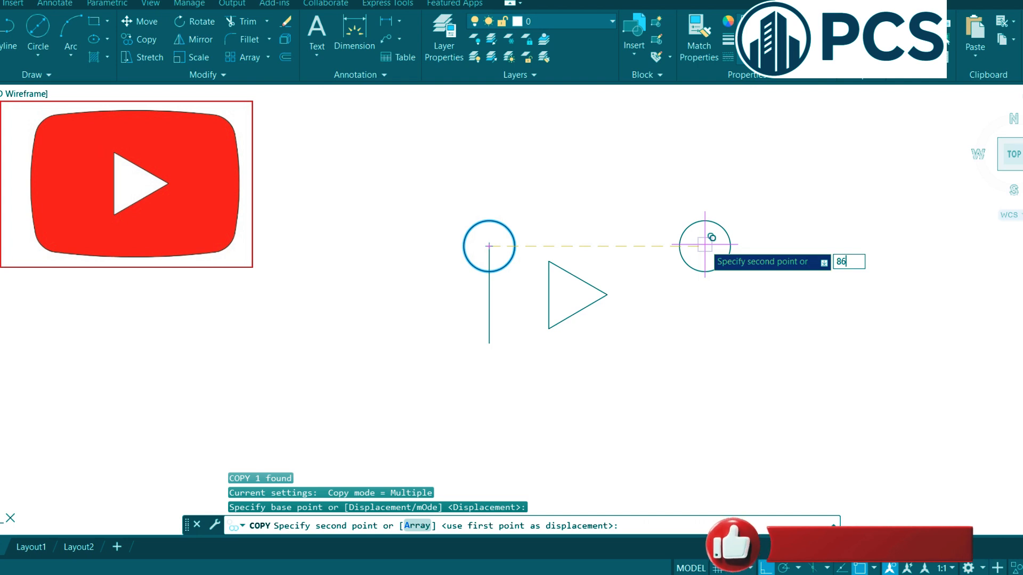
pyautogui.write('.6')
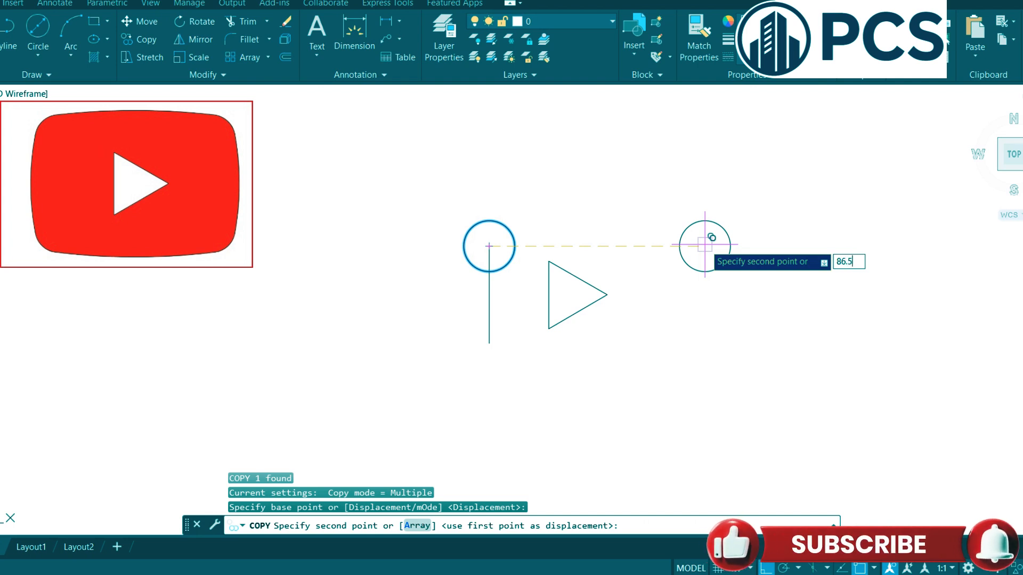
pyautogui.press('Return')
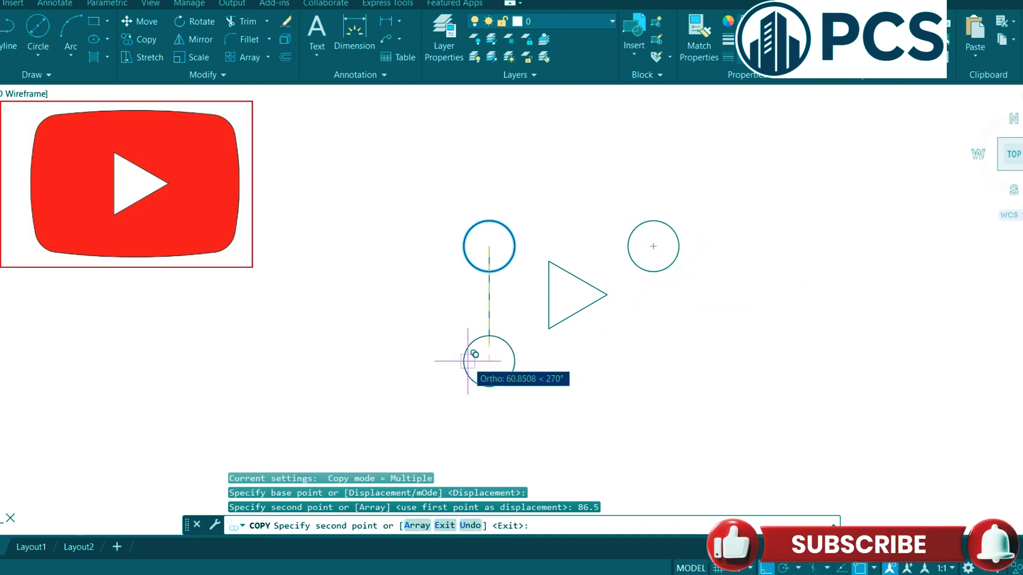
pyautogui.click(489, 343)
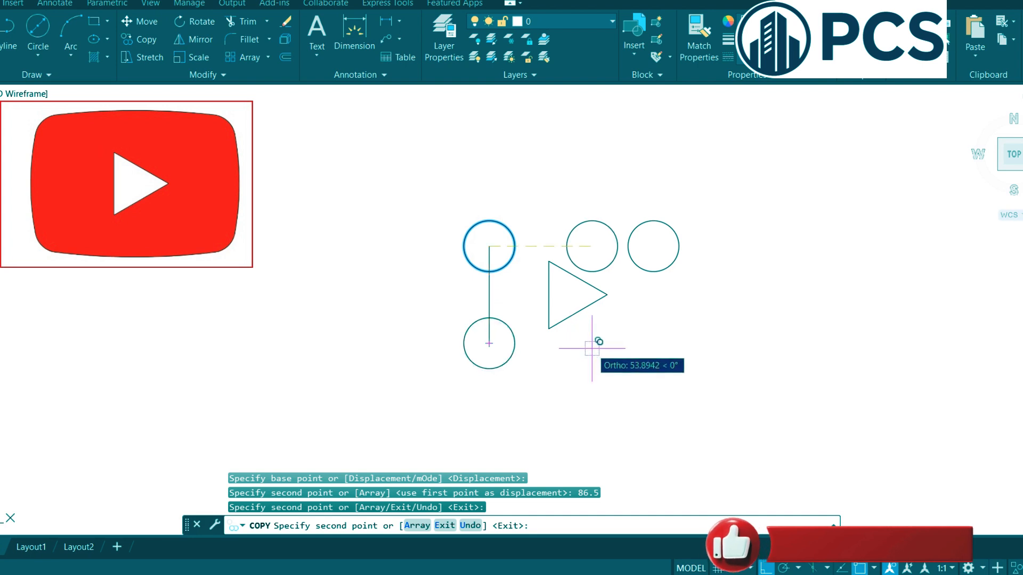
pyautogui.press('Escape')
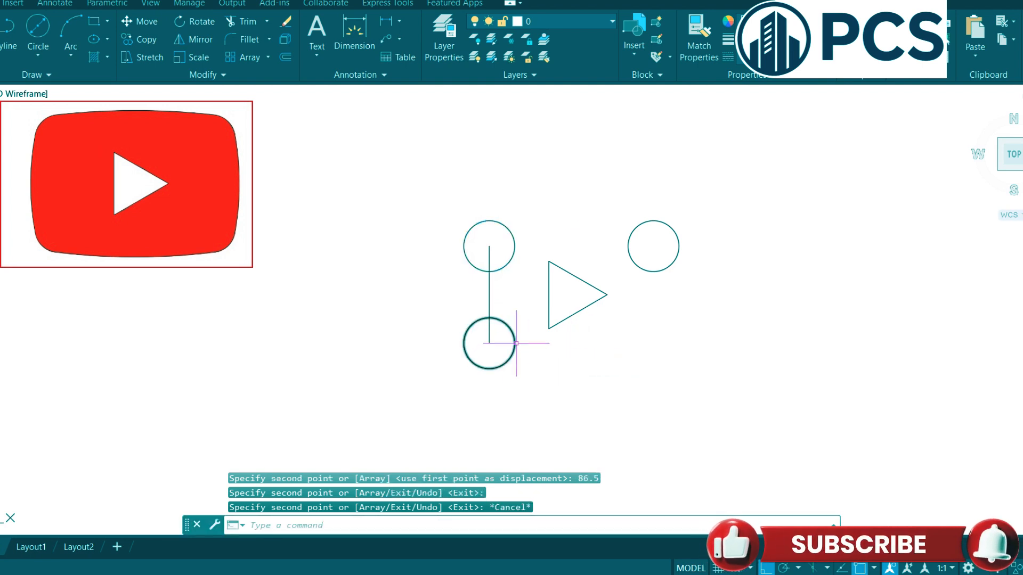
# Copy the lower circle 86.5 units horizontally to the right and delete the vertical line joining the two left circles
pyautogui.click(515, 343)
pyautogui.write('c')
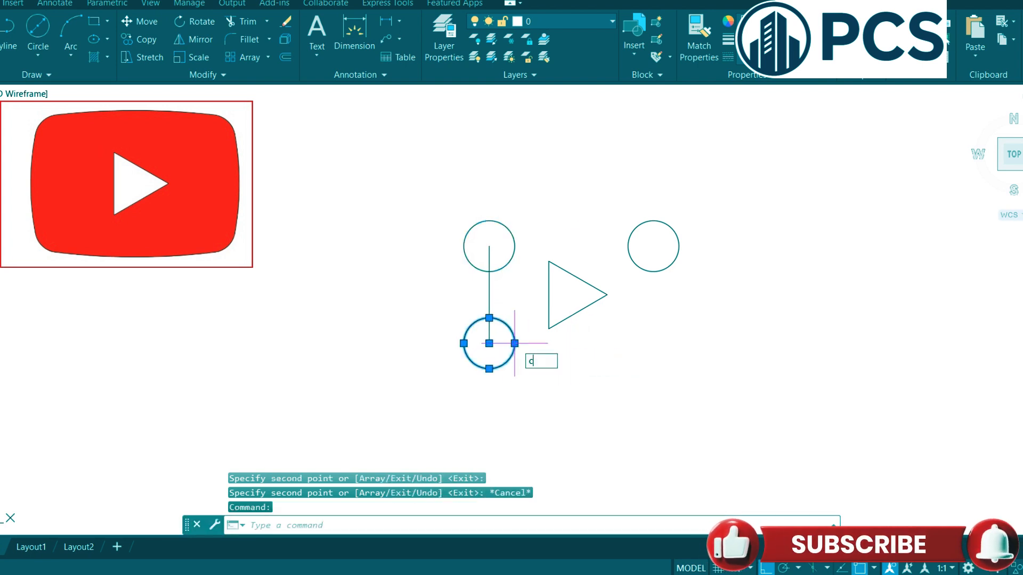
pyautogui.write('o')
pyautogui.press('Return')
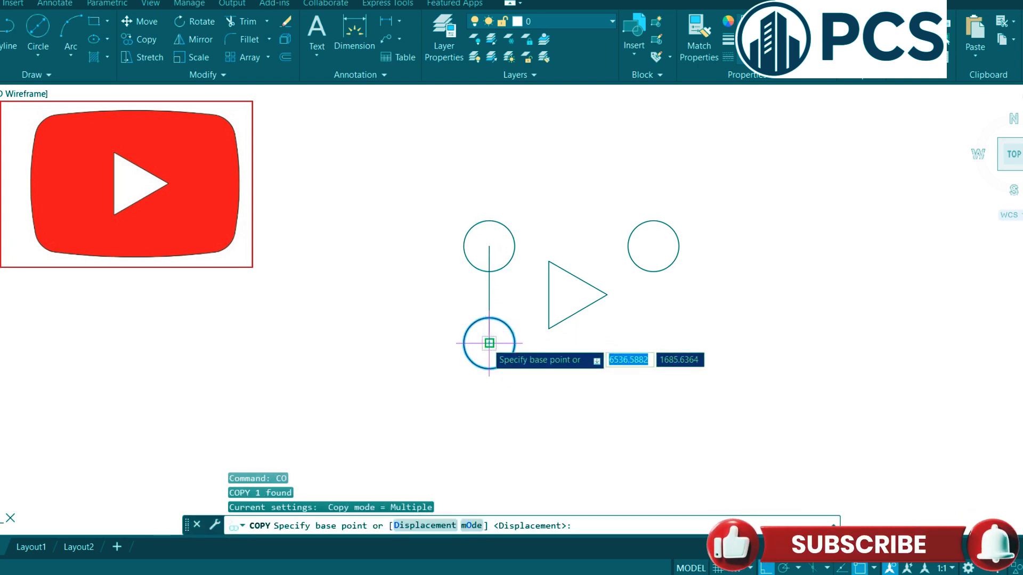
pyautogui.click(489, 343)
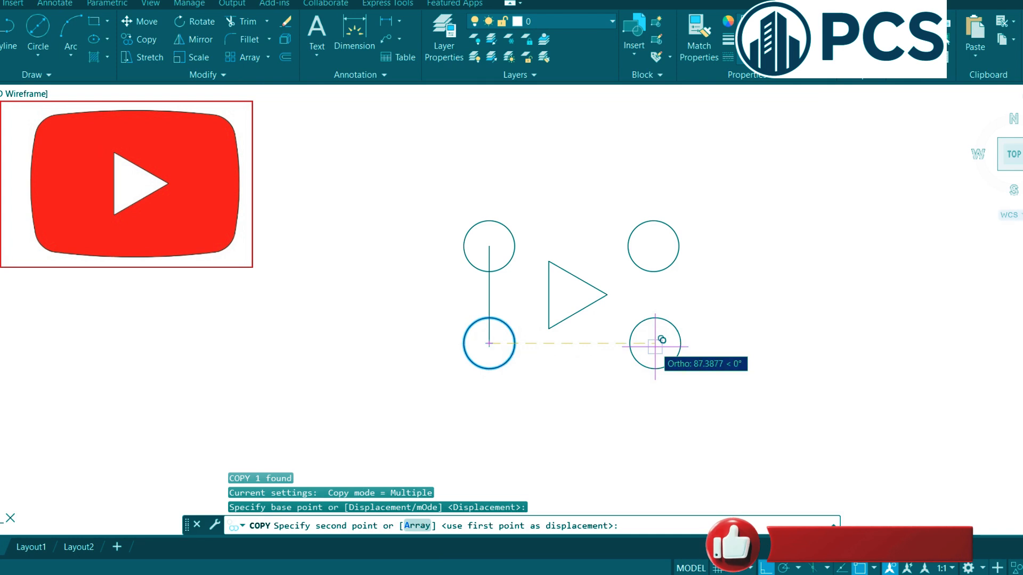
pyautogui.write('8')
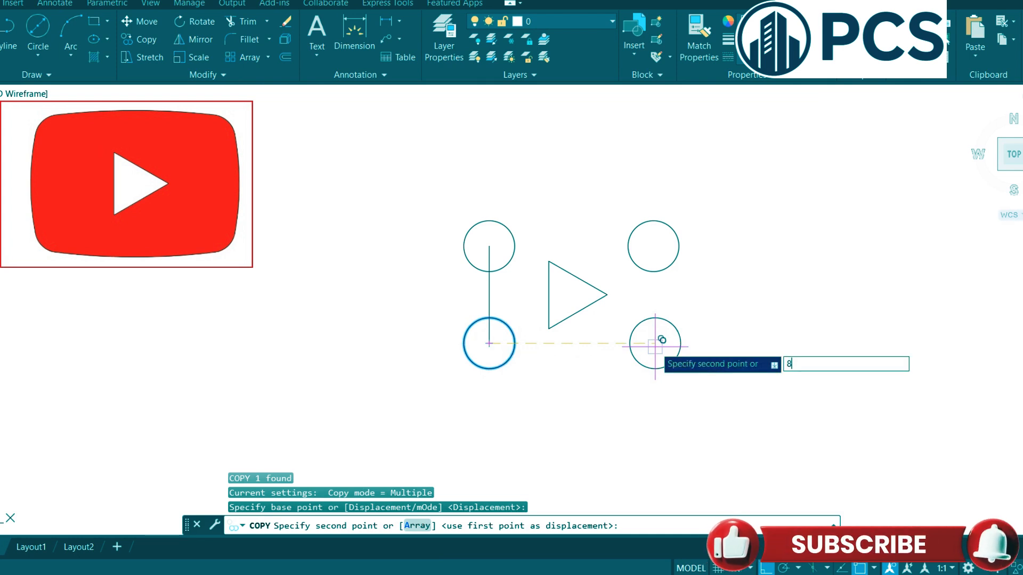
pyautogui.write('6.')
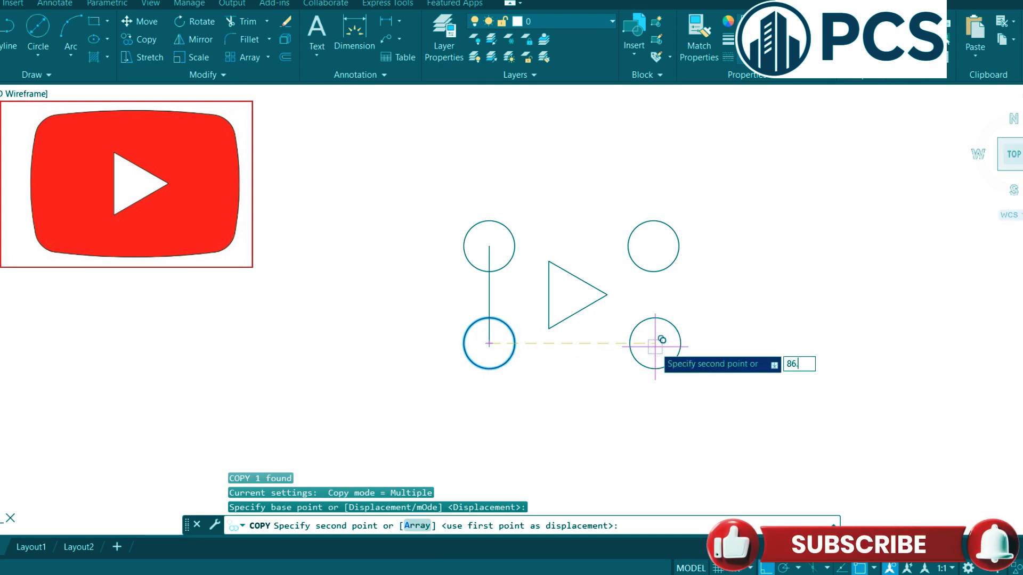
pyautogui.write('5')
pyautogui.press('Return')
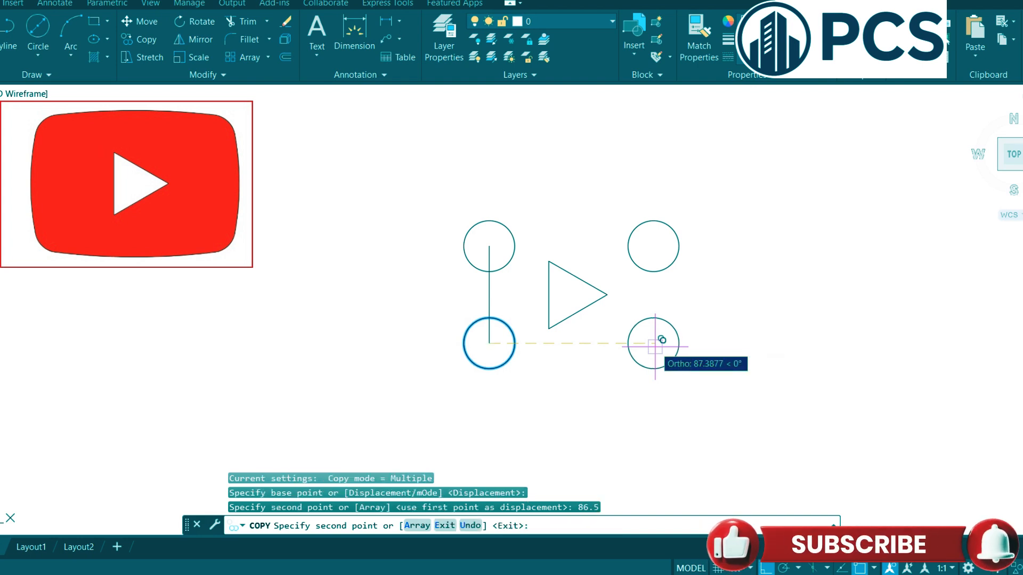
pyautogui.press('Escape')
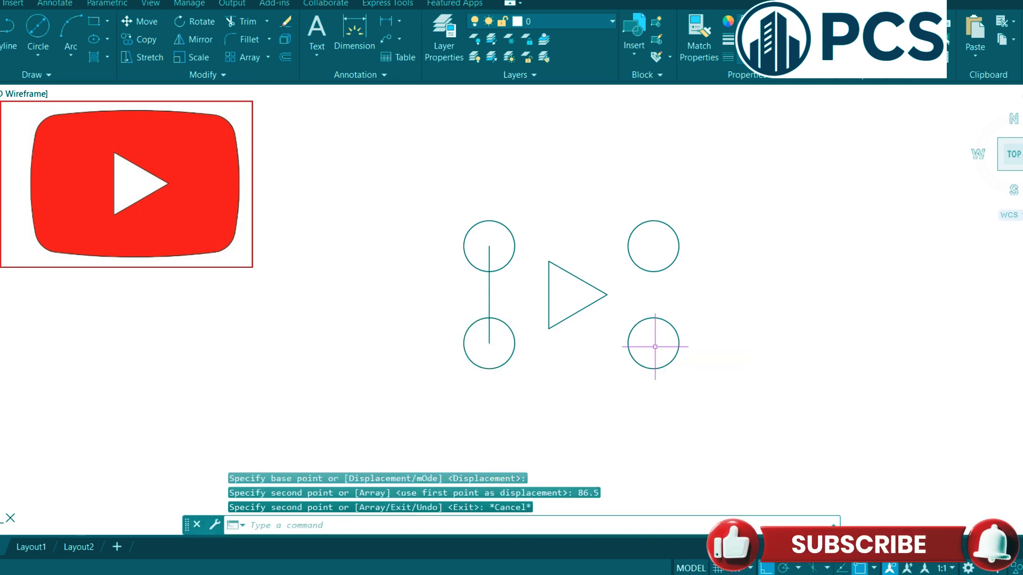
pyautogui.click(490, 303)
pyautogui.press('Delete')
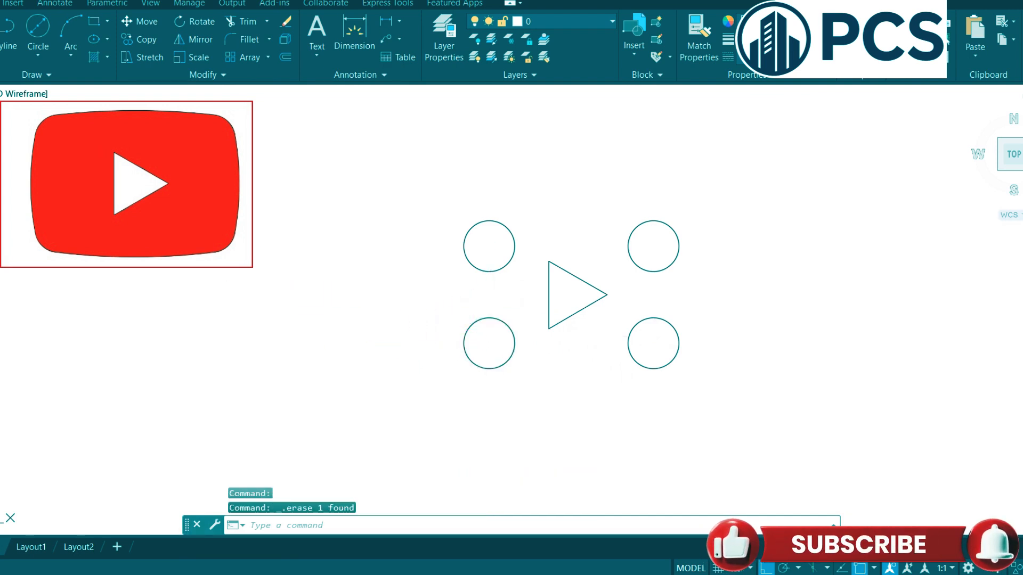
# Draw a Tan, Tan, Radius circle of radius 380 touching the outer upper sides of the two upper circles
pyautogui.click(38, 55)
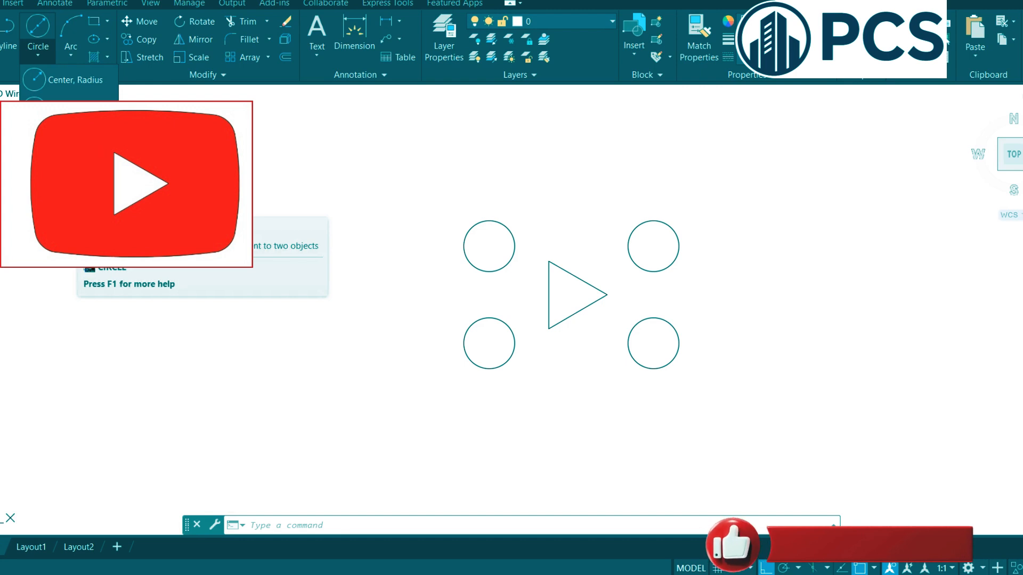
pyautogui.click(77, 202)
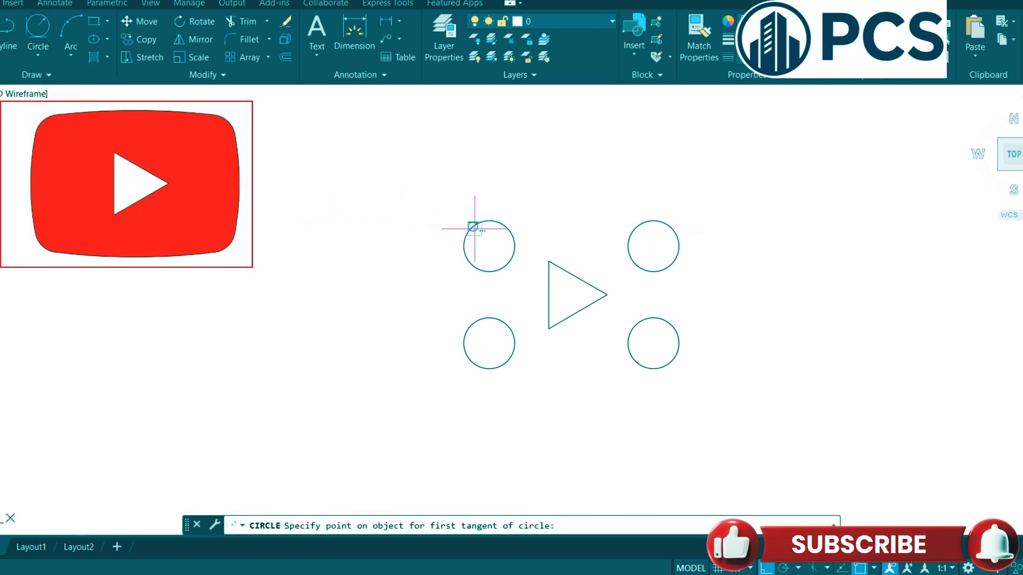
pyautogui.click(472, 228)
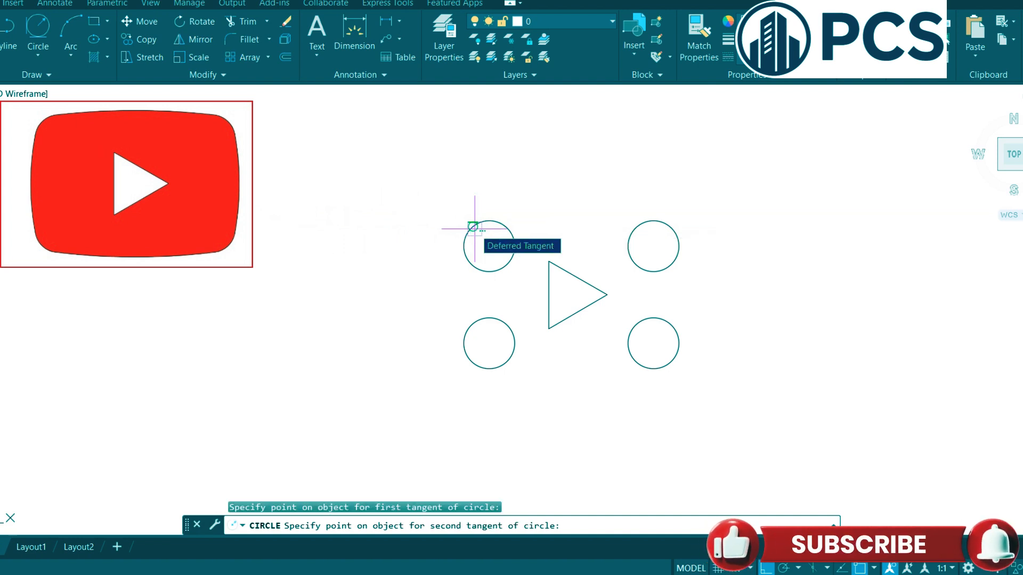
pyautogui.click(662, 232)
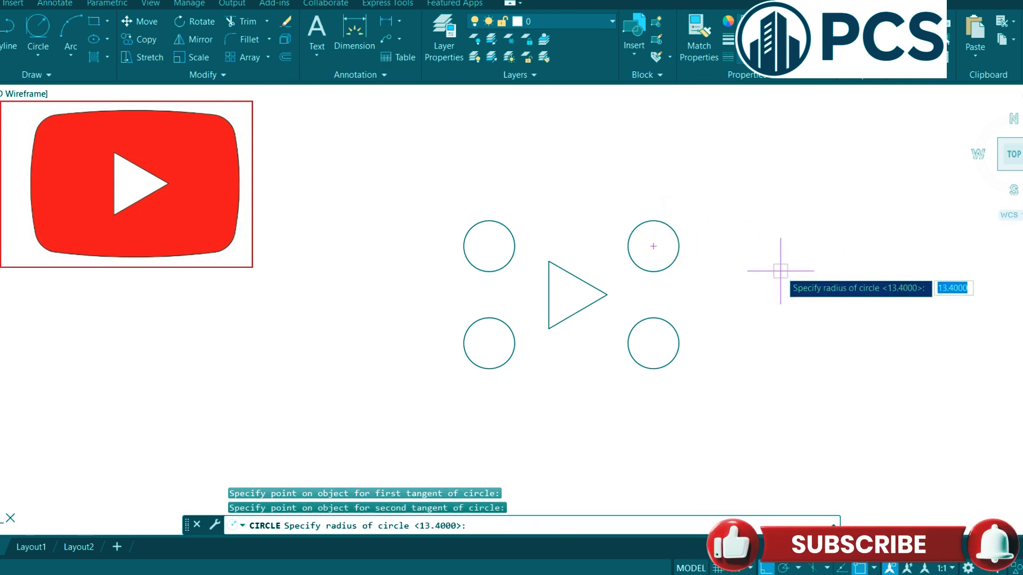
pyautogui.write('380')
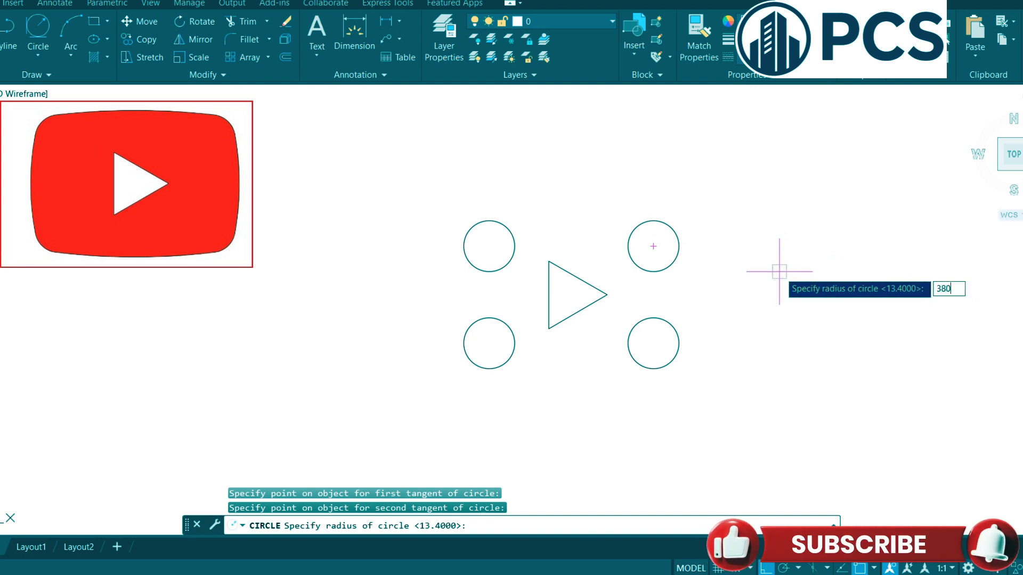
pyautogui.press('Return')
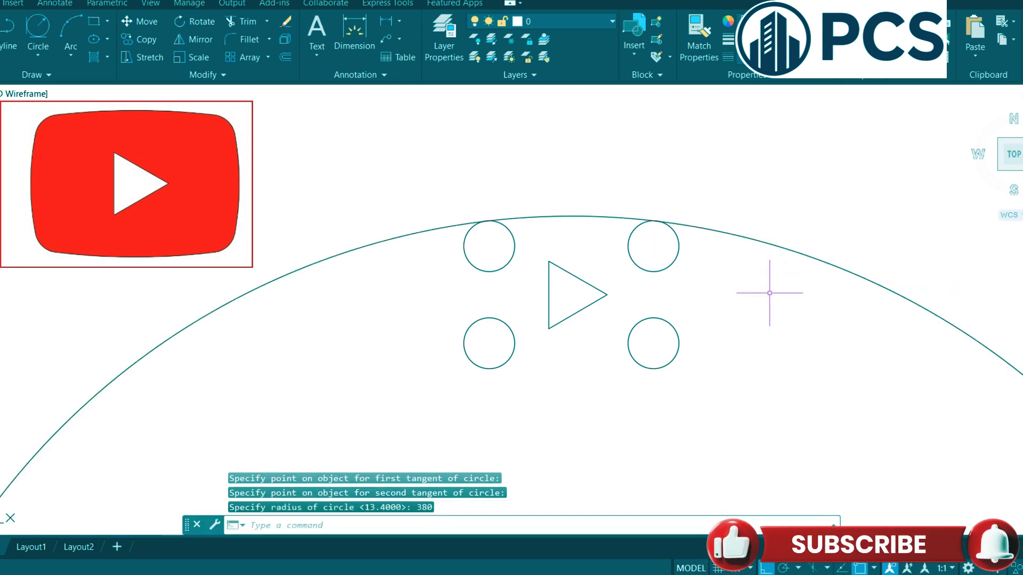
# Trim the large 380-radius circle down to the shallow arc bridging the tops of the two upper circles
pyautogui.write('TR')
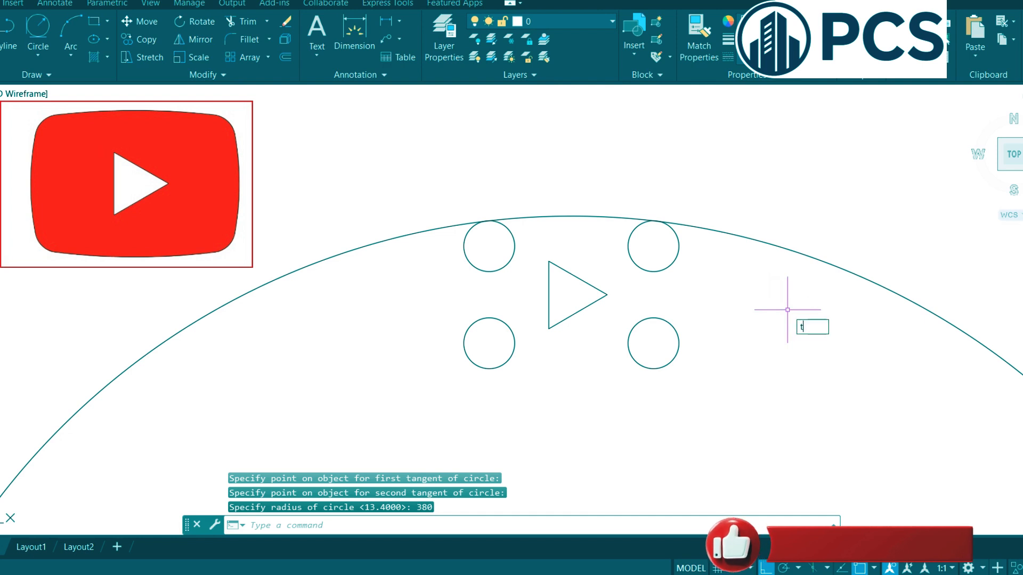
pyautogui.press('Return')
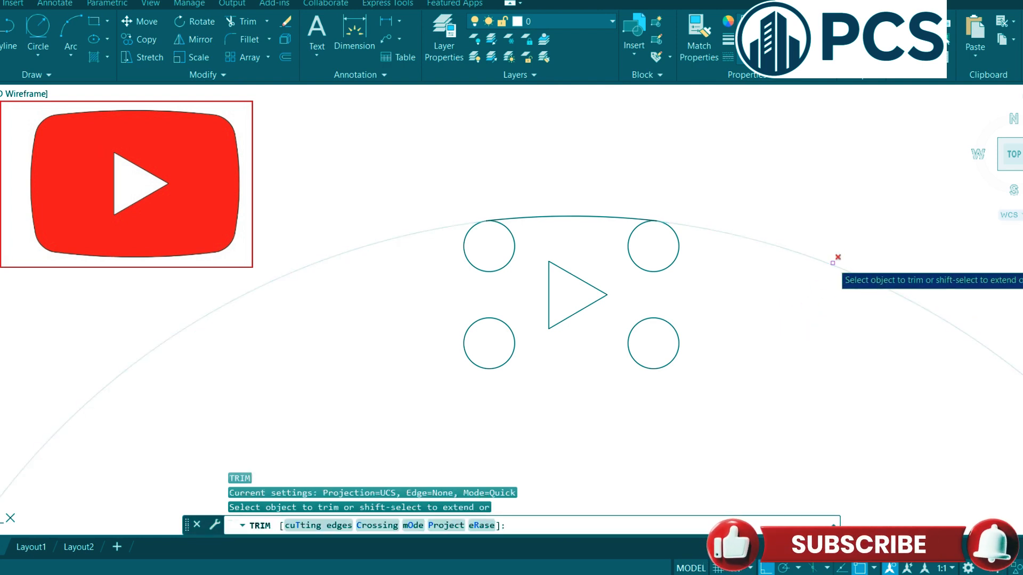
pyautogui.click(832, 262)
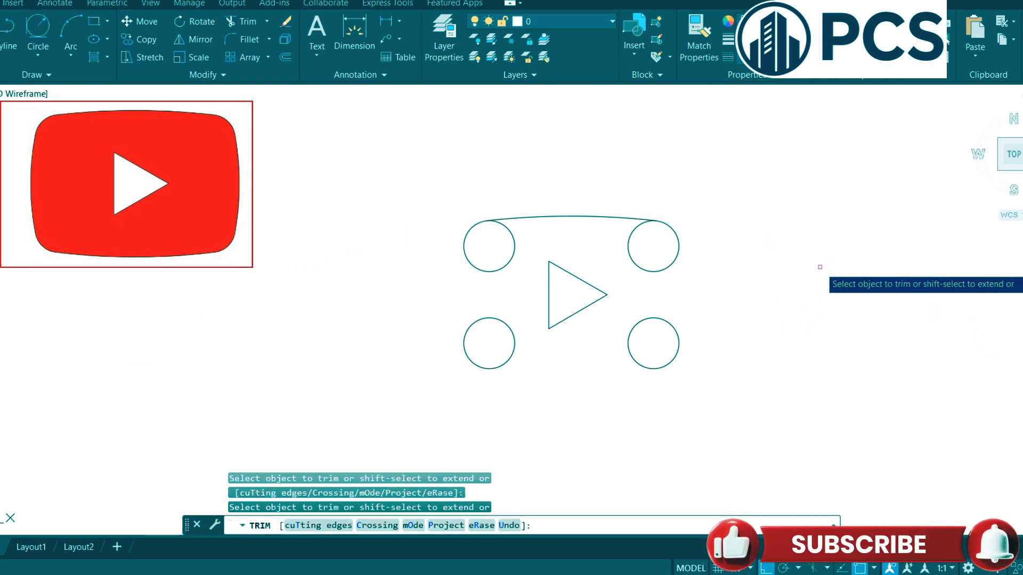
pyautogui.rightClick(803, 275)
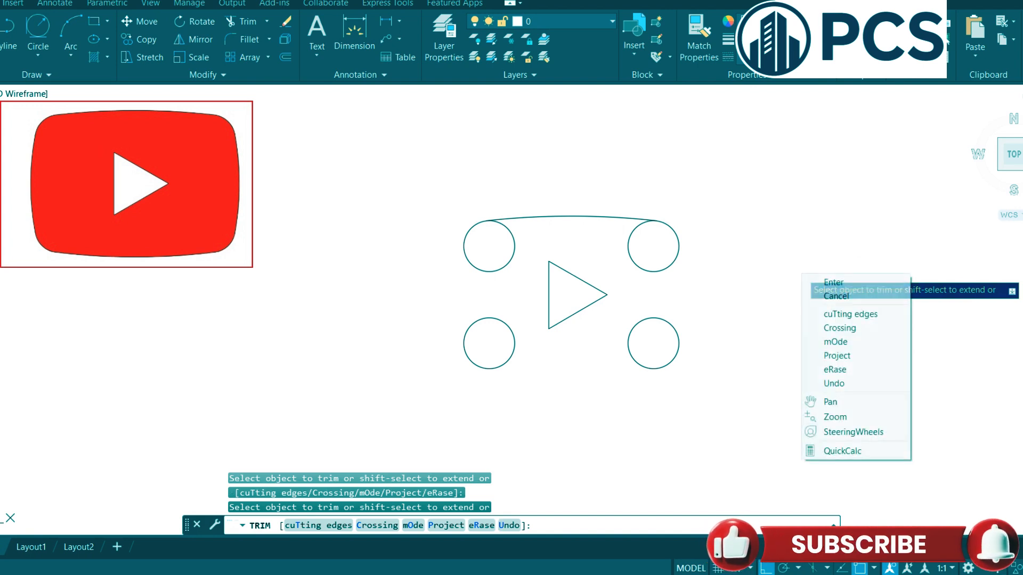
pyautogui.click(806, 279)
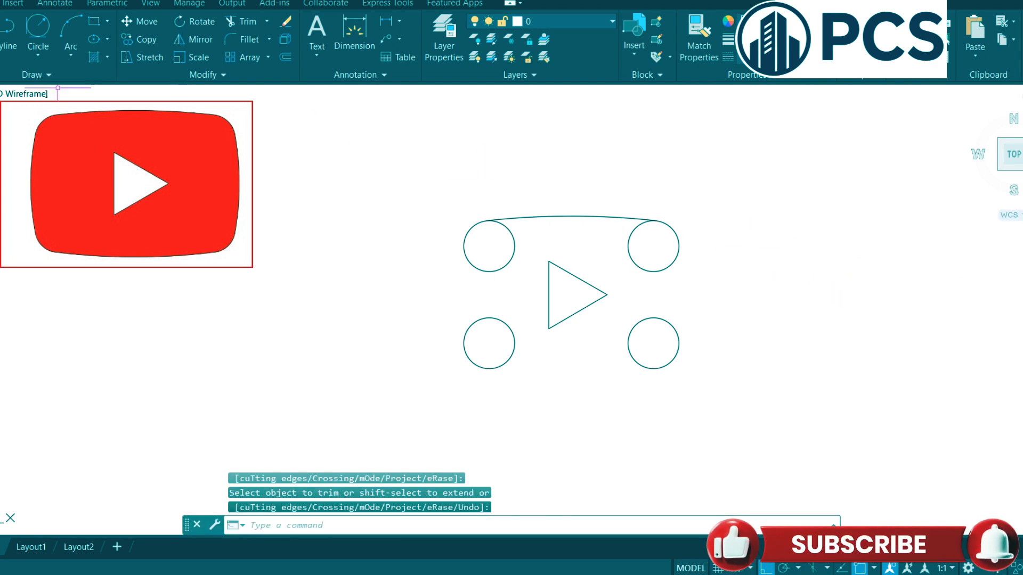
# Draw a Tan, Tan, Radius circle of radius 150 touching the outer left sides of the two left circles
pyautogui.click(38, 55)
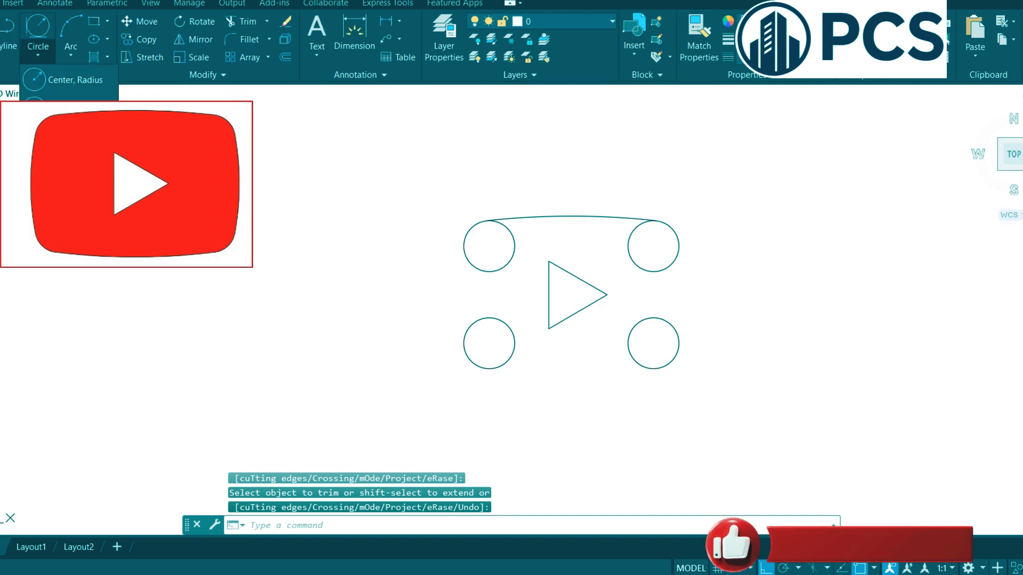
pyautogui.click(72, 198)
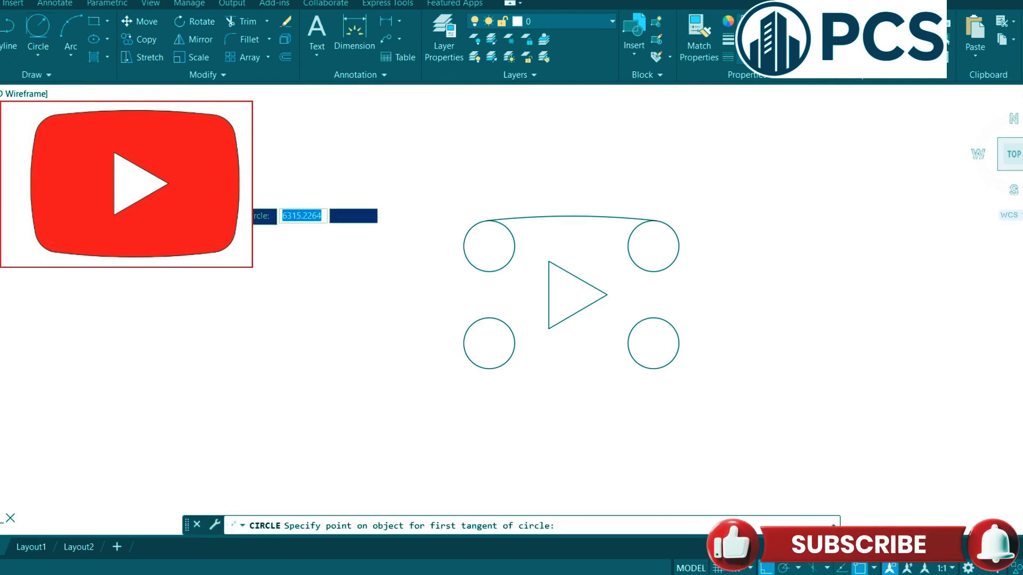
pyautogui.click(471, 229)
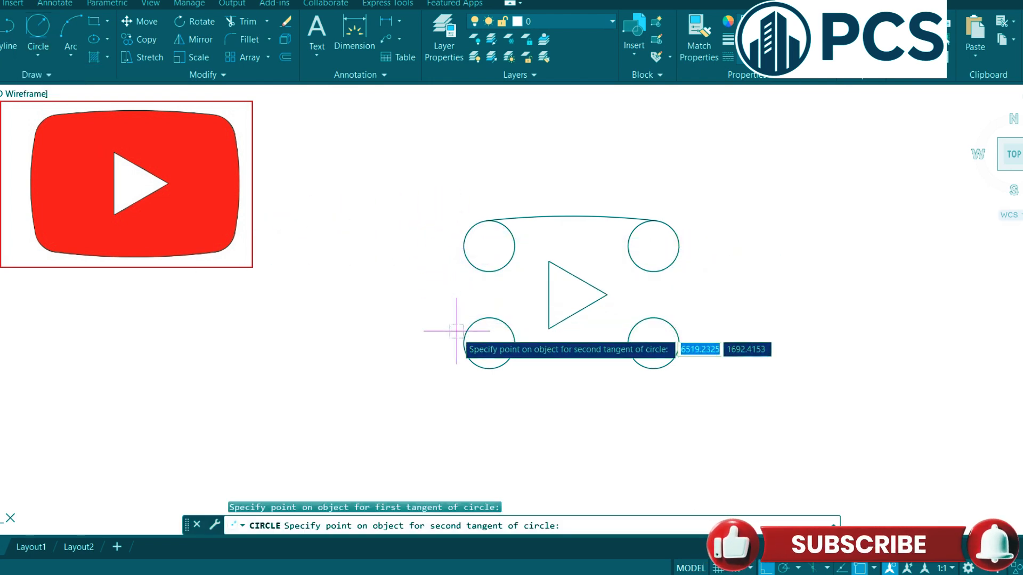
pyautogui.click(470, 360)
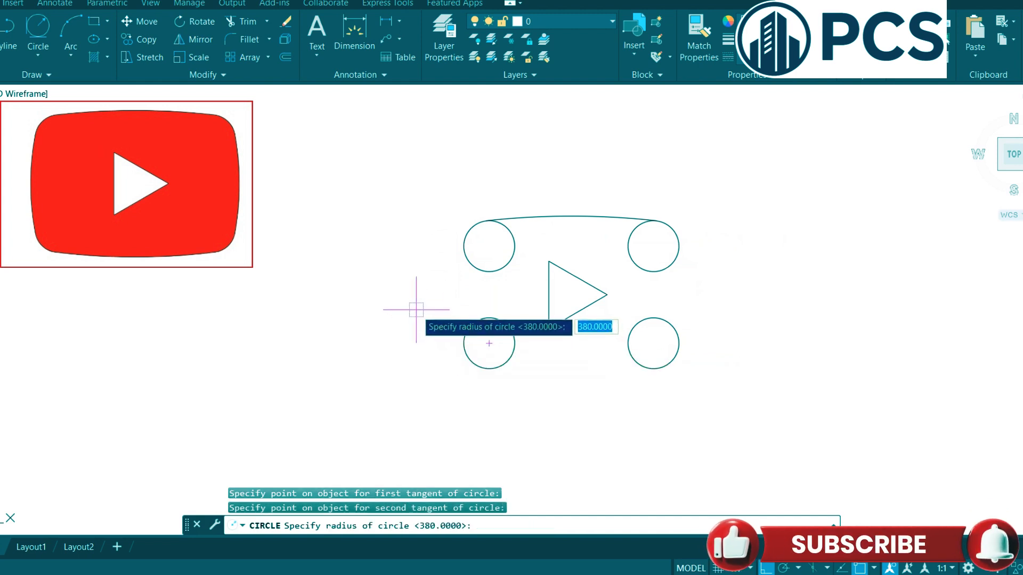
pyautogui.write('150')
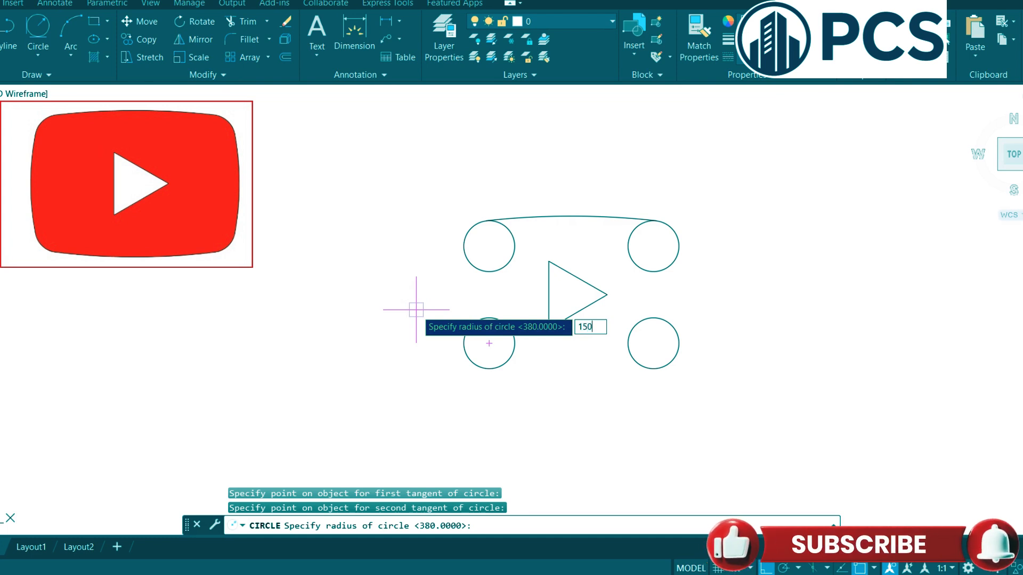
pyautogui.press('Return')
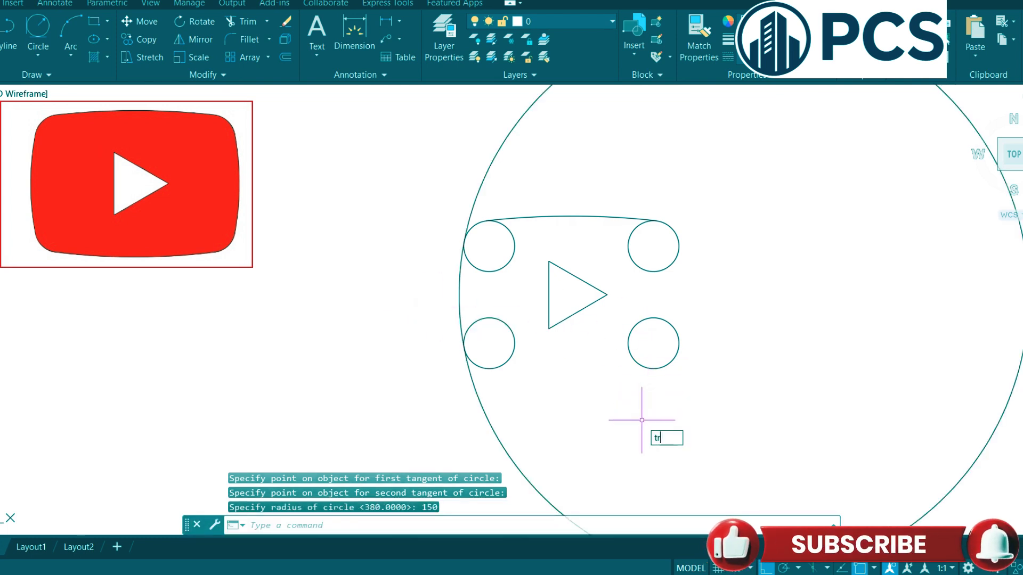
# Trim the 150-radius circle down to the arc joining the outer sides of the two left circles
pyautogui.press('Return')
pyautogui.scroll(-2, 990, 239)
pyautogui.moveTo(868, 281); pyautogui.dragTo(673, 283, button='middle')
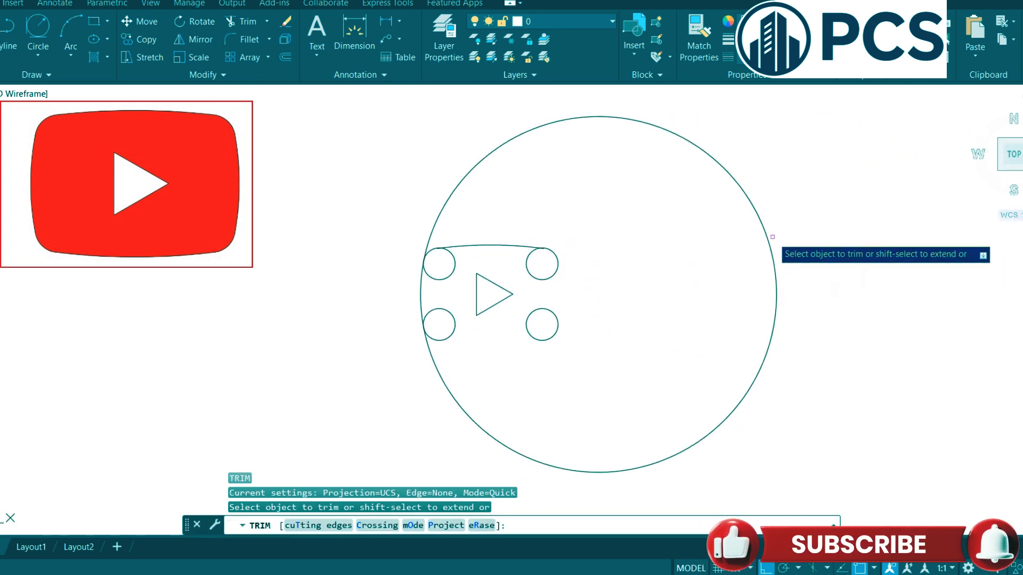
pyautogui.press('Return')
pyautogui.click(734, 233)
pyautogui.click(791, 227)
pyautogui.rightClick(781, 224)
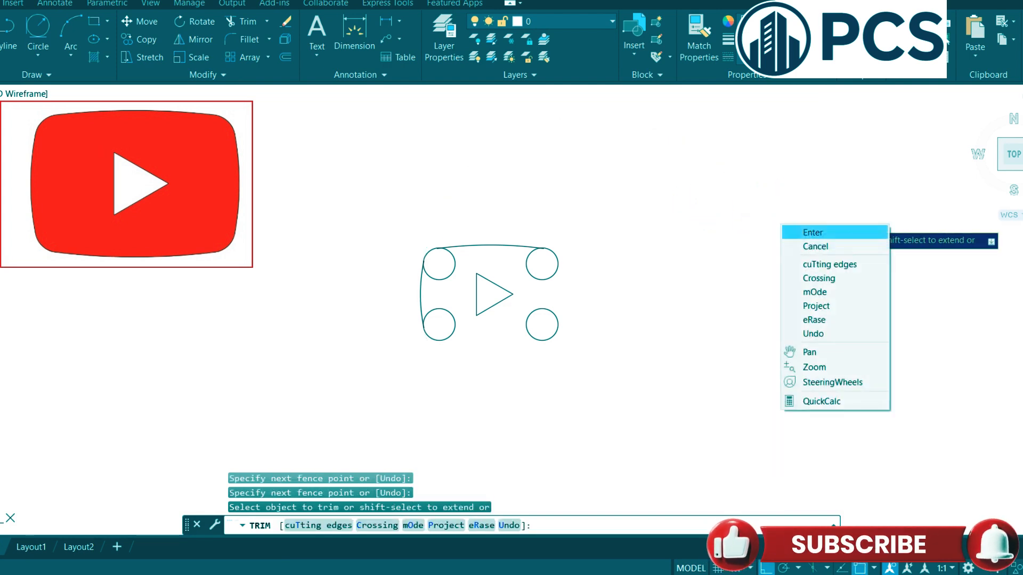
# Mirror the top arc across the horizontal line through the logo's centre to form the bottom edge, keeping the source arc
pyautogui.click(810, 232)
pyautogui.click(490, 246)
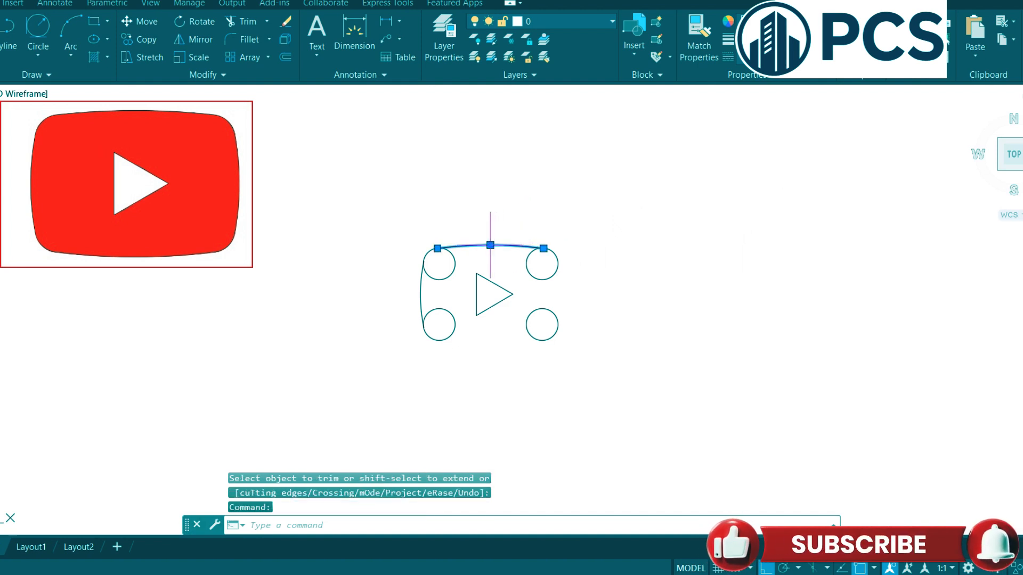
pyautogui.click(421, 293)
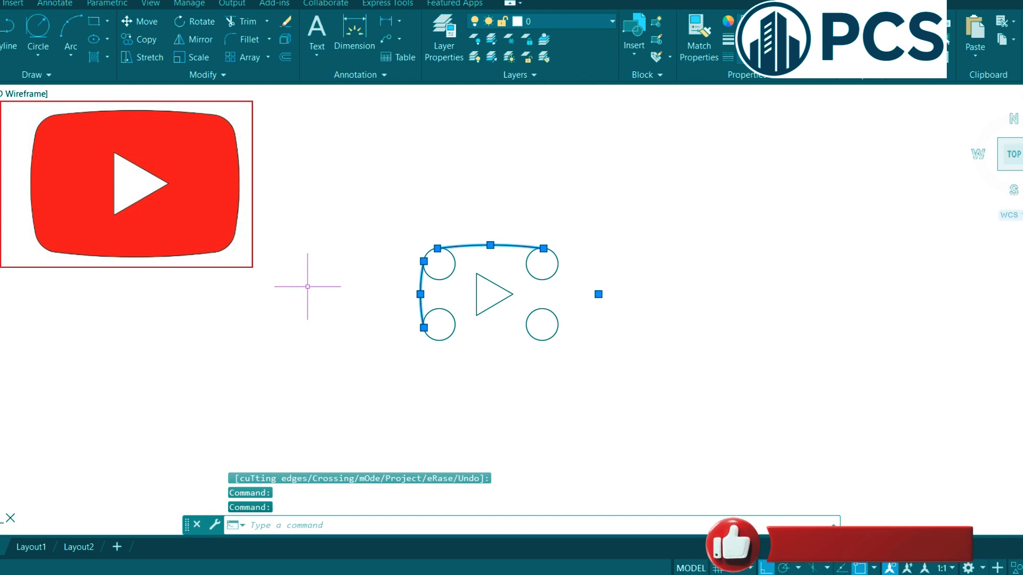
pyautogui.press('Escape')
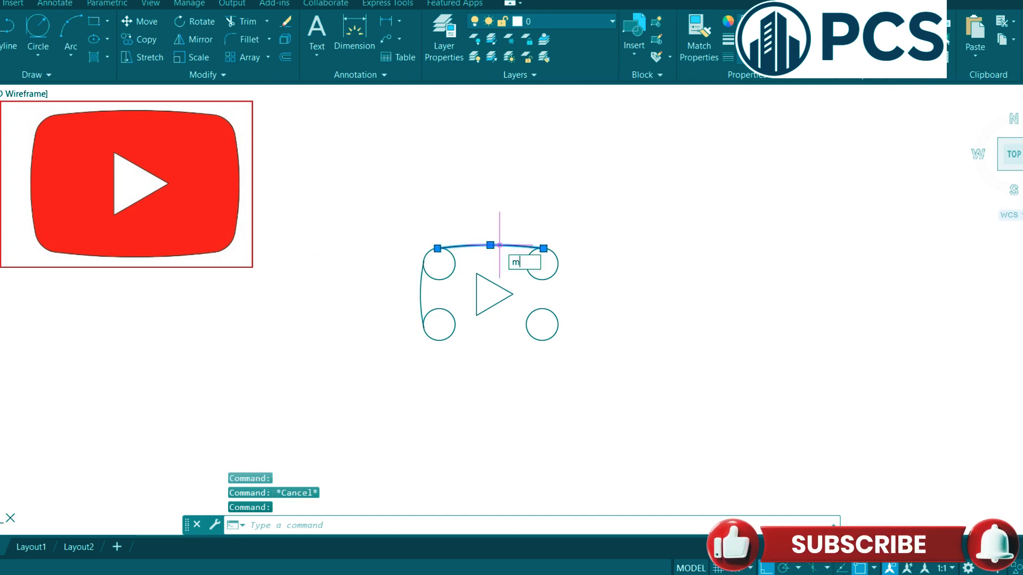
pyautogui.write('i')
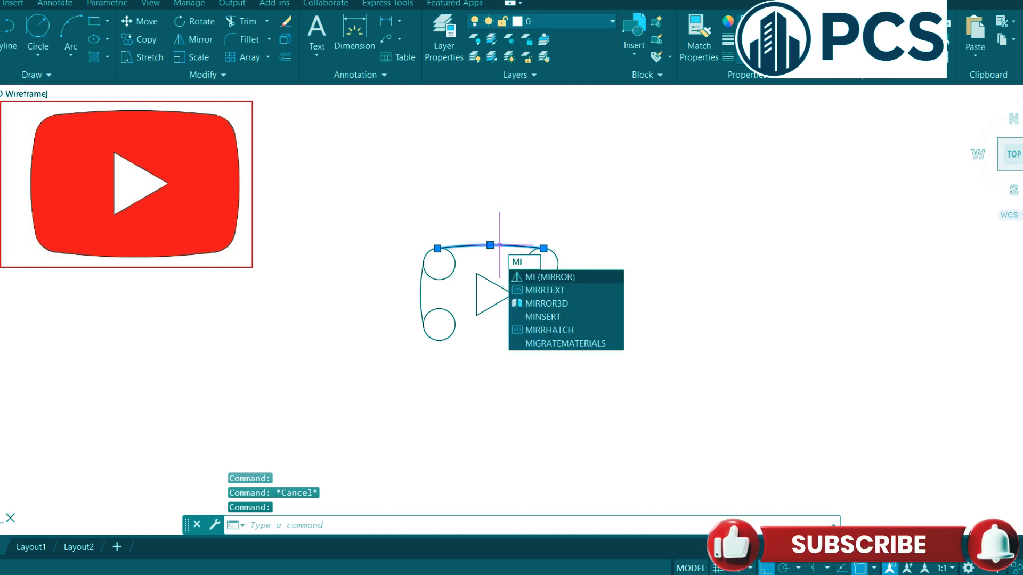
pyautogui.press('Return')
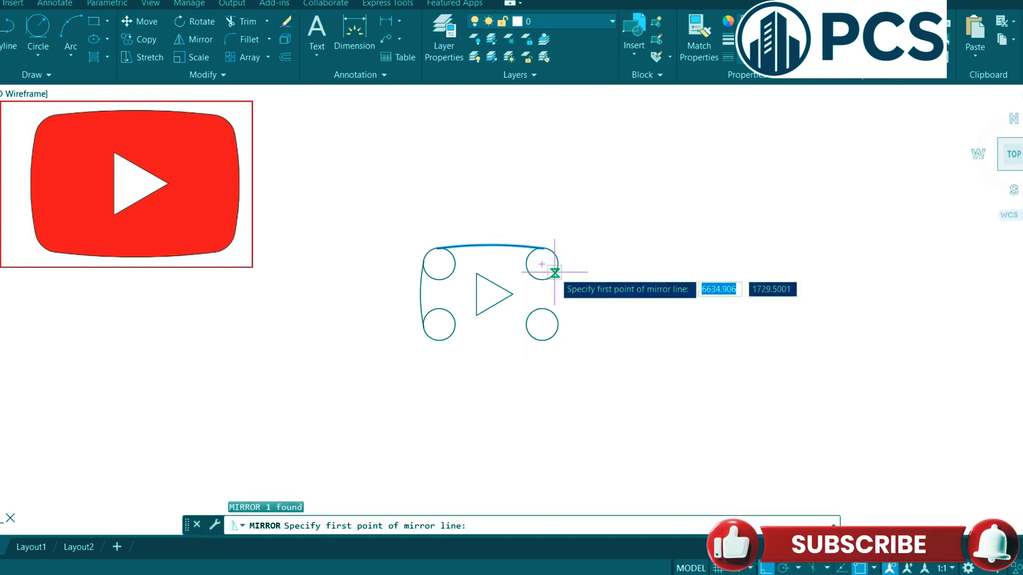
pyautogui.click(489, 294)
pyautogui.click(501, 293)
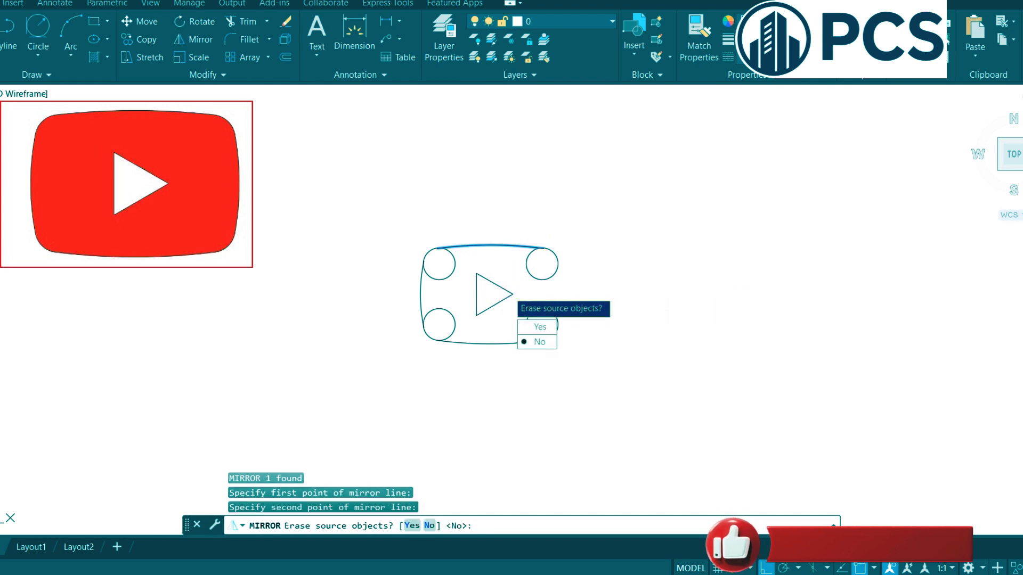
pyautogui.click(538, 342)
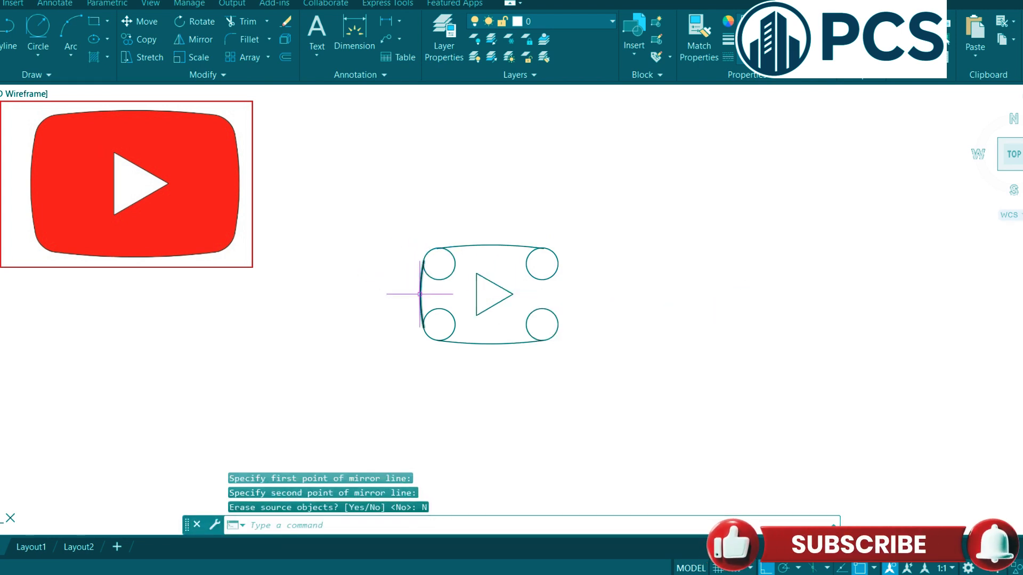
# Try to mirror the left arc about a line from the top arc's midpoint to the logo's centre, and erase the misaligned copy
pyautogui.click(419, 294)
pyautogui.write('mi')
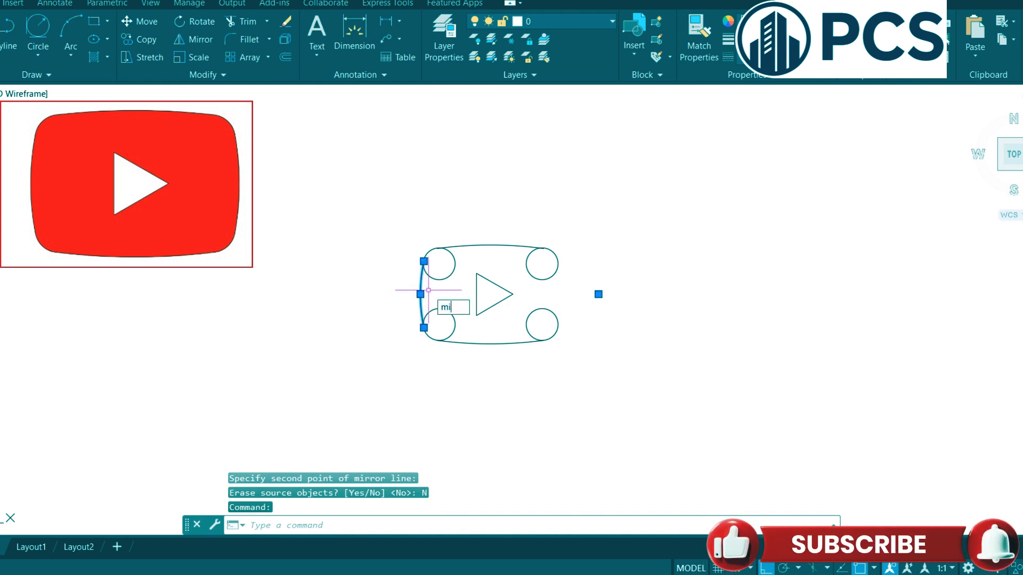
pyautogui.press('Return')
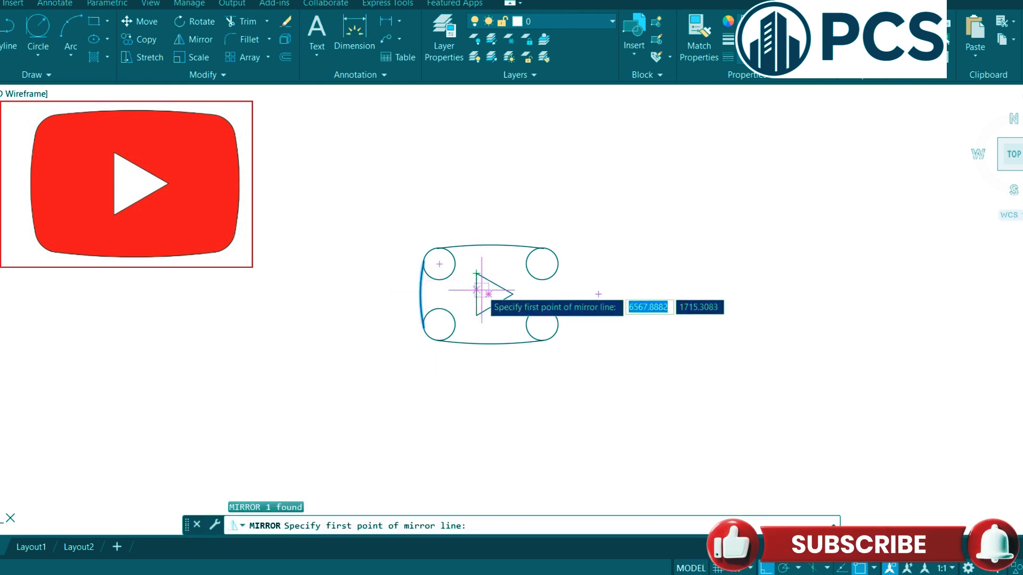
pyautogui.click(490, 244)
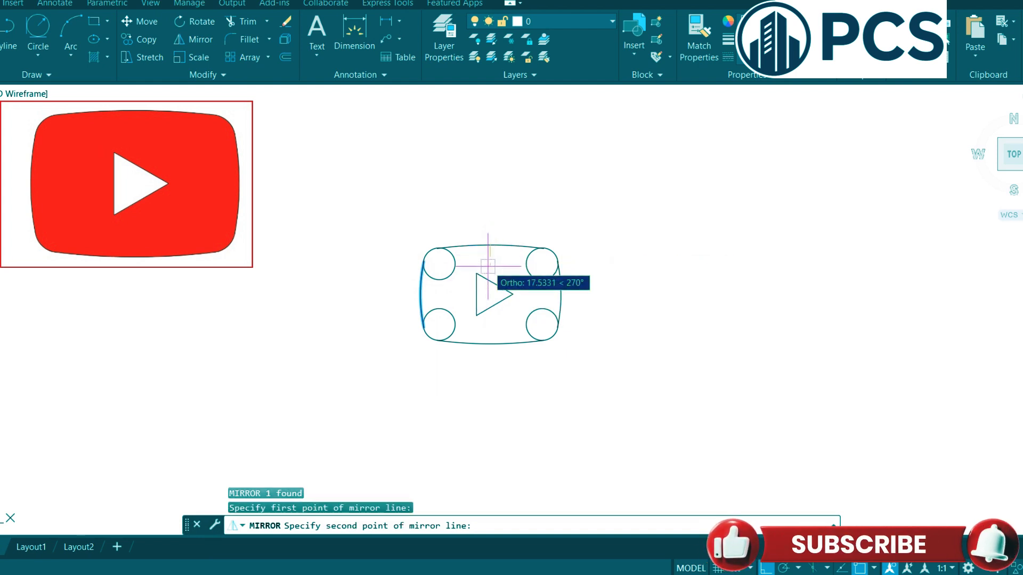
pyautogui.click(489, 294)
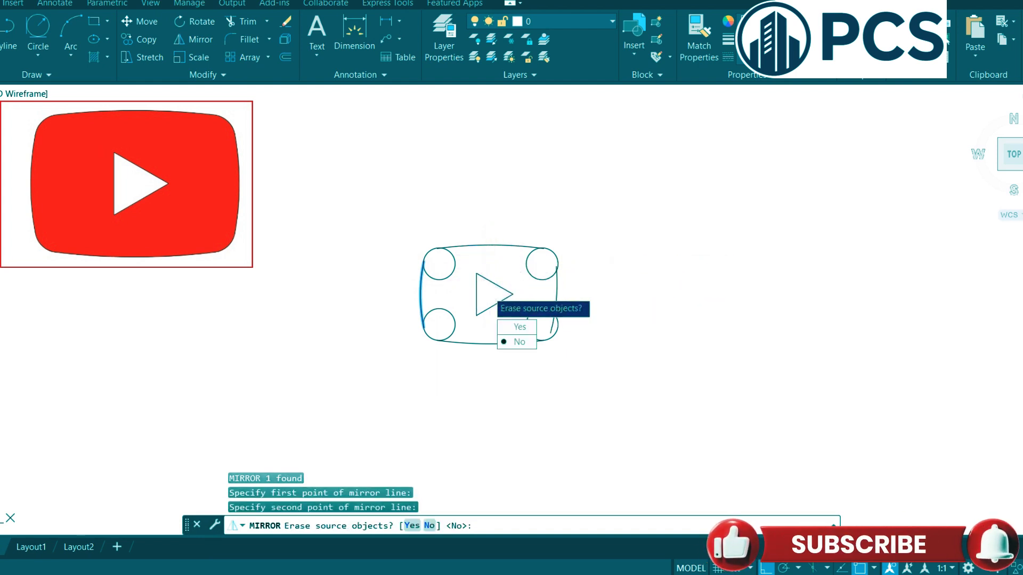
pyautogui.click(516, 342)
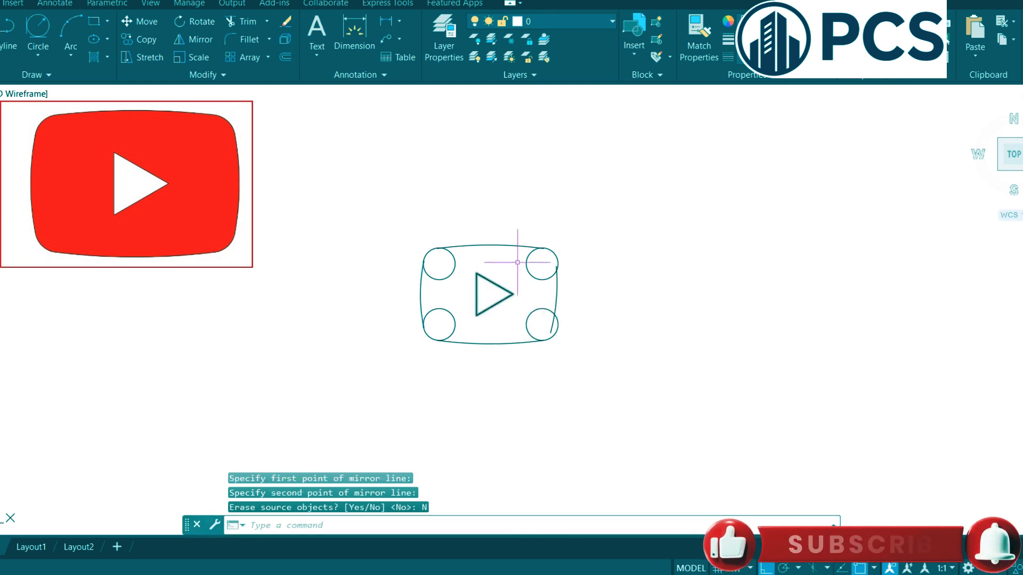
pyautogui.click(557, 287)
pyautogui.press('Delete')
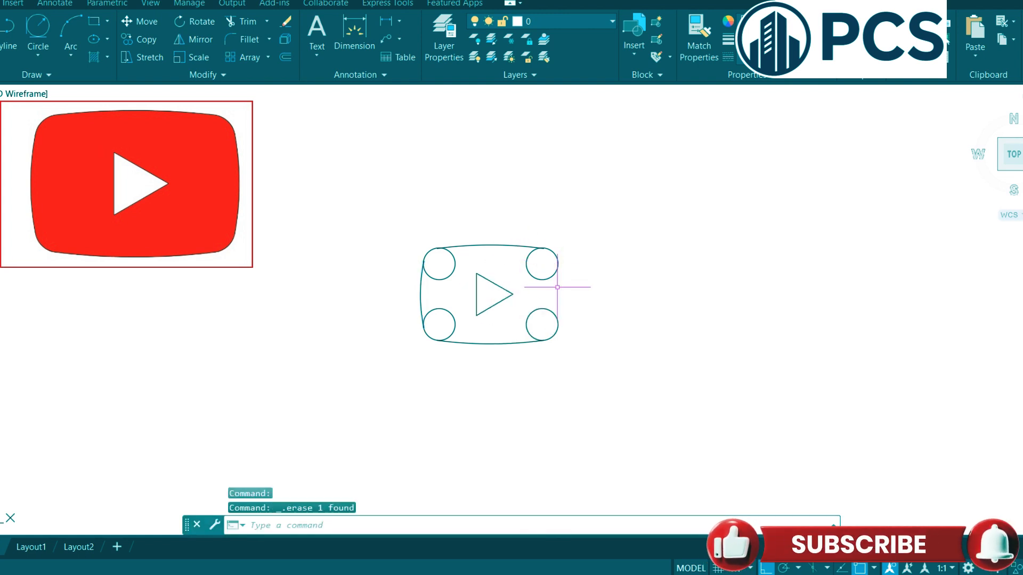
# Mirror the left arc across the vertical line through the top and bottom arcs' midpoints, keeping the source arc
pyautogui.click(421, 291)
pyautogui.moveTo(421, 294)
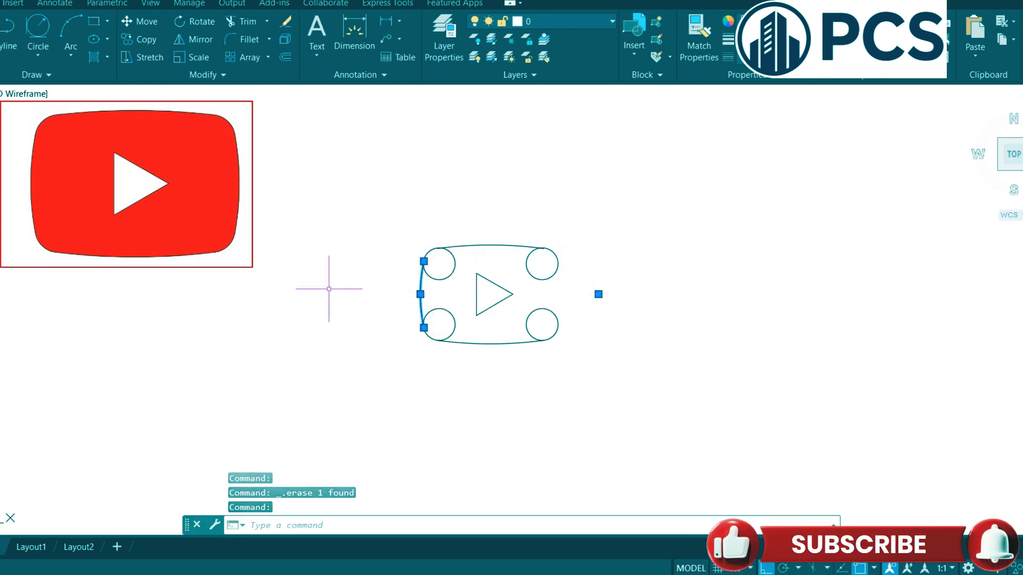
pyautogui.write('MI')
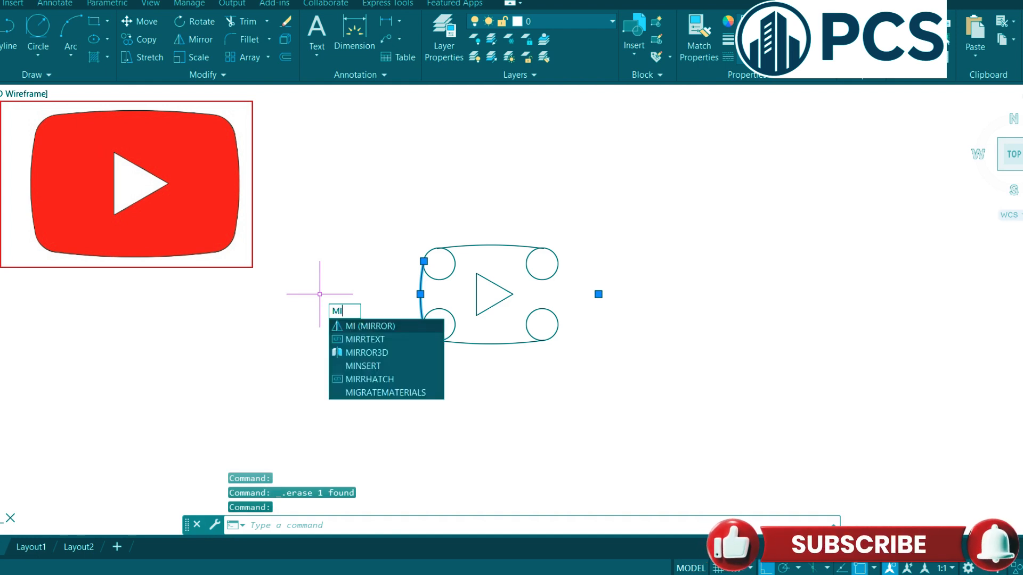
pyautogui.press('Return')
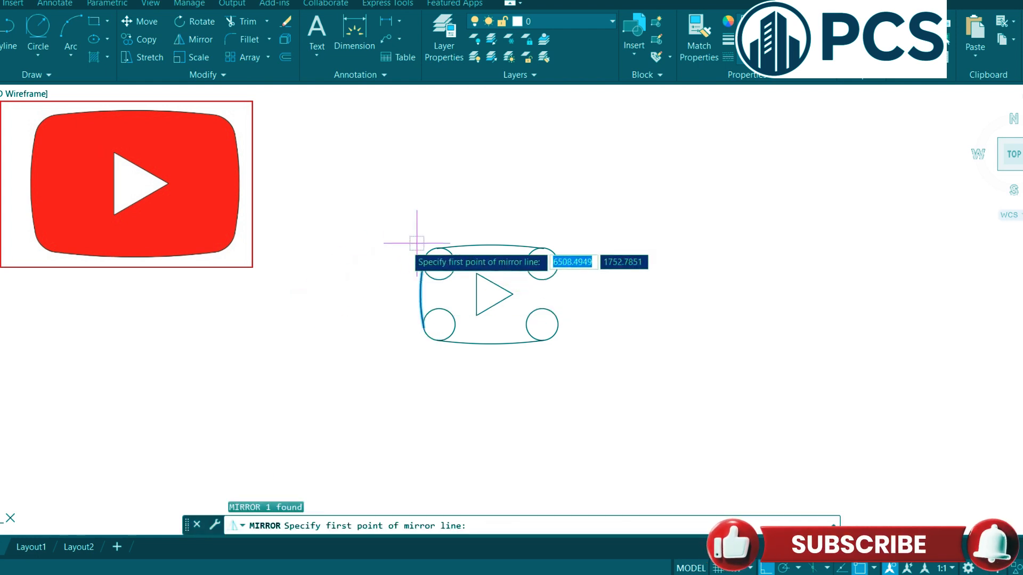
pyautogui.click(490, 245)
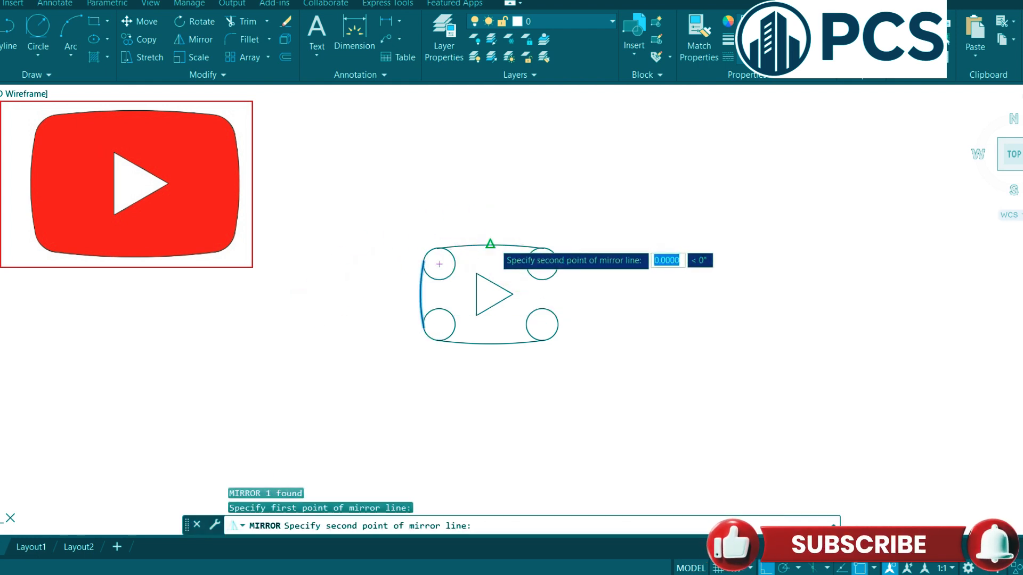
pyautogui.click(490, 342)
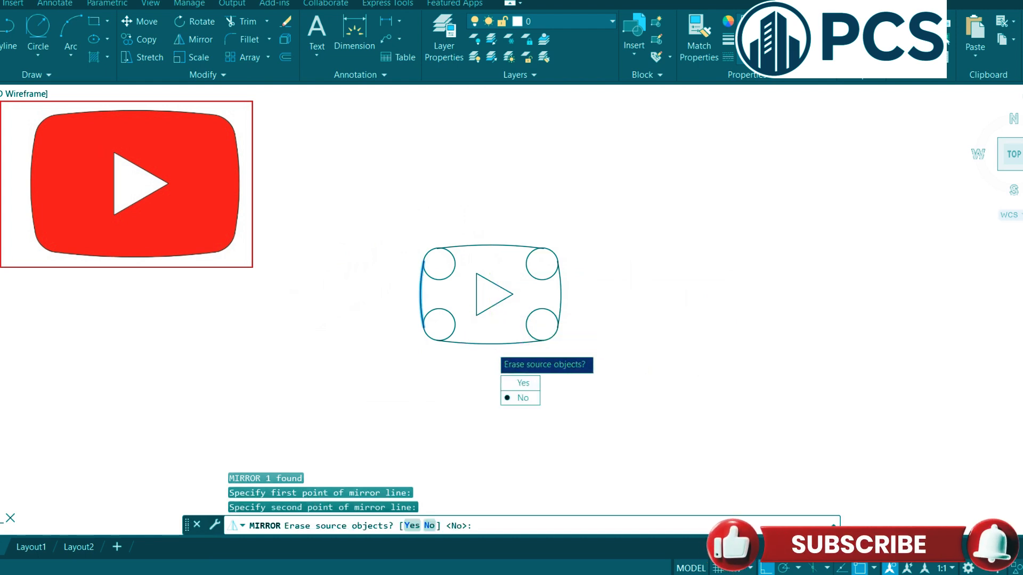
pyautogui.write('N')
pyautogui.press('Return')
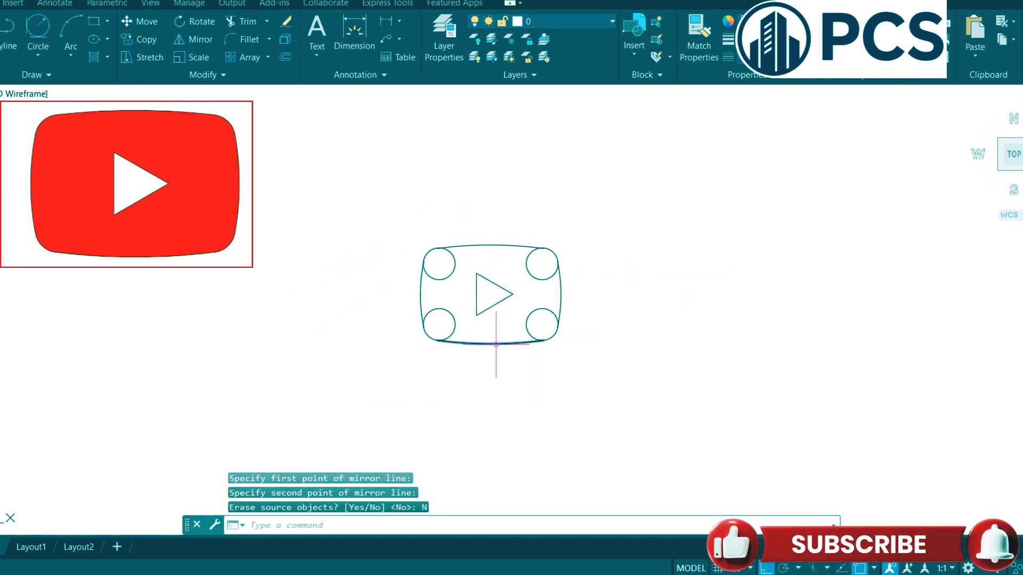
# Trim the inner portions of the four corner circles, leaving only the rounded corners of the outline
pyautogui.write('tr')
pyautogui.press('Return')
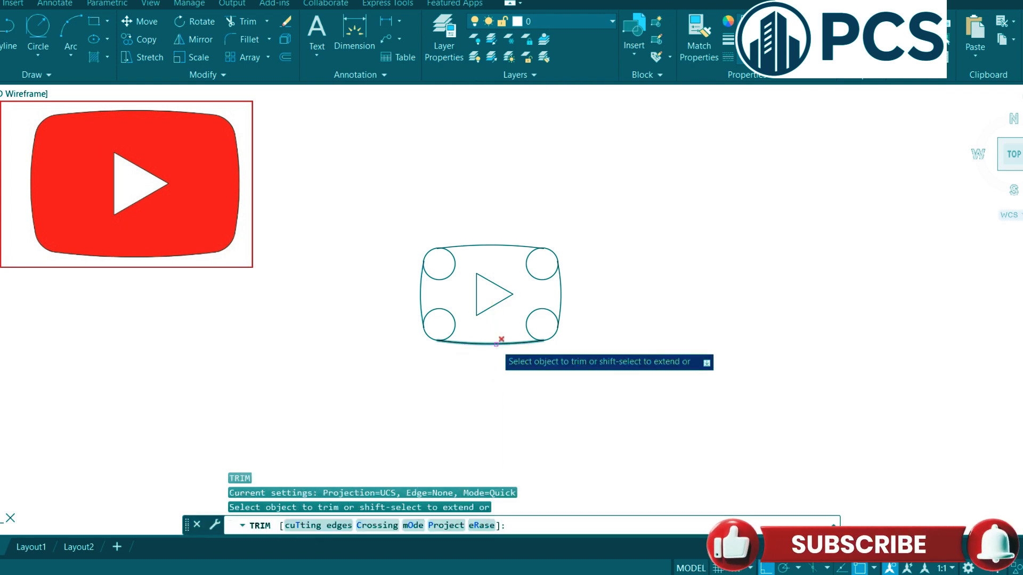
pyautogui.click(440, 278)
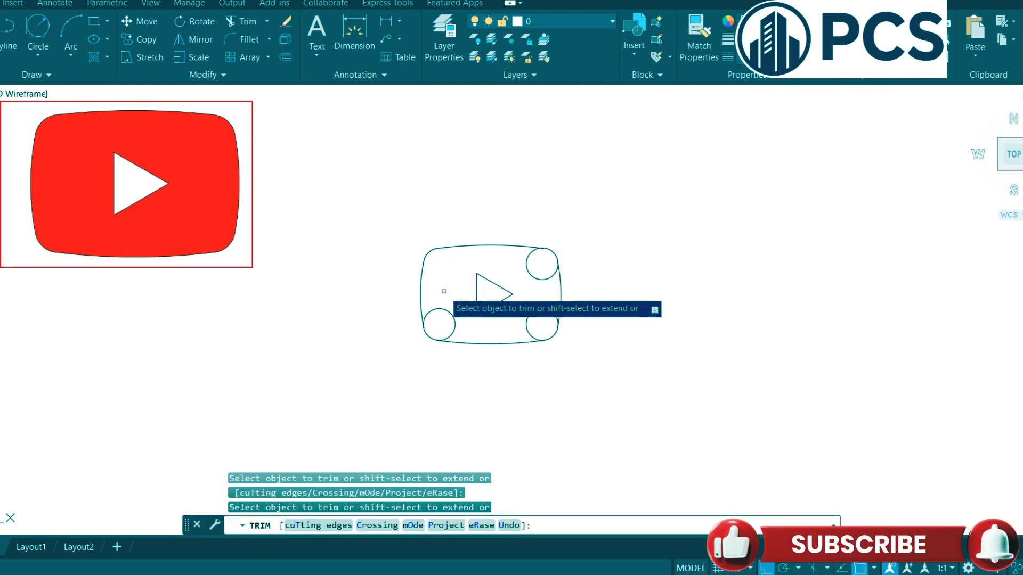
pyautogui.click(452, 308)
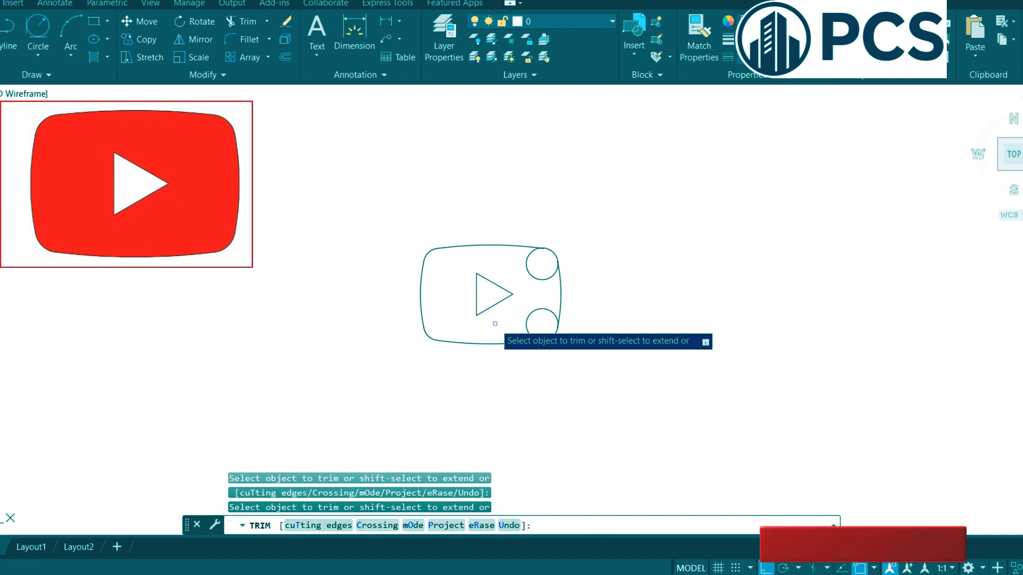
pyautogui.click(526, 321)
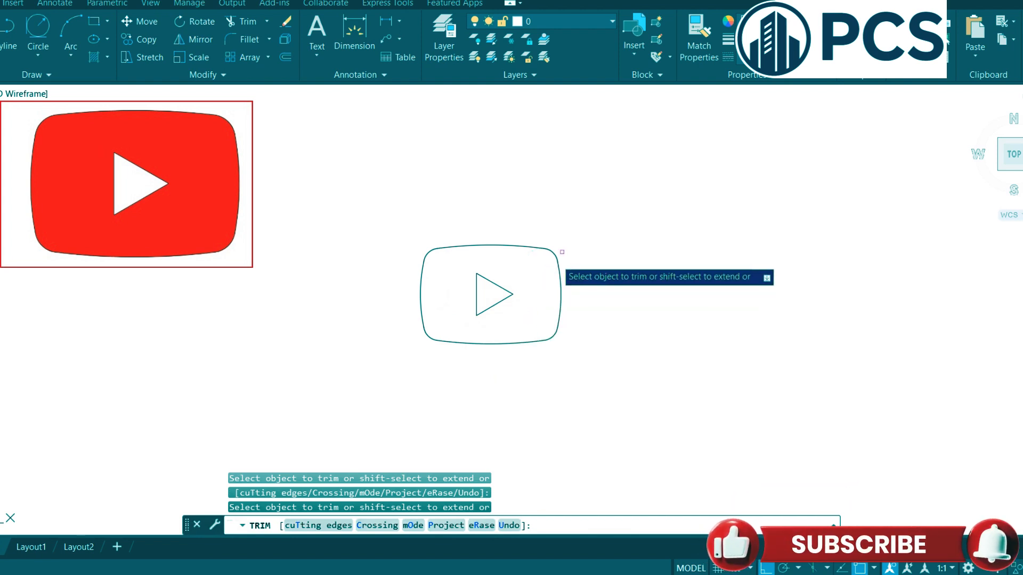
pyautogui.rightClick(587, 181)
pyautogui.click(604, 191)
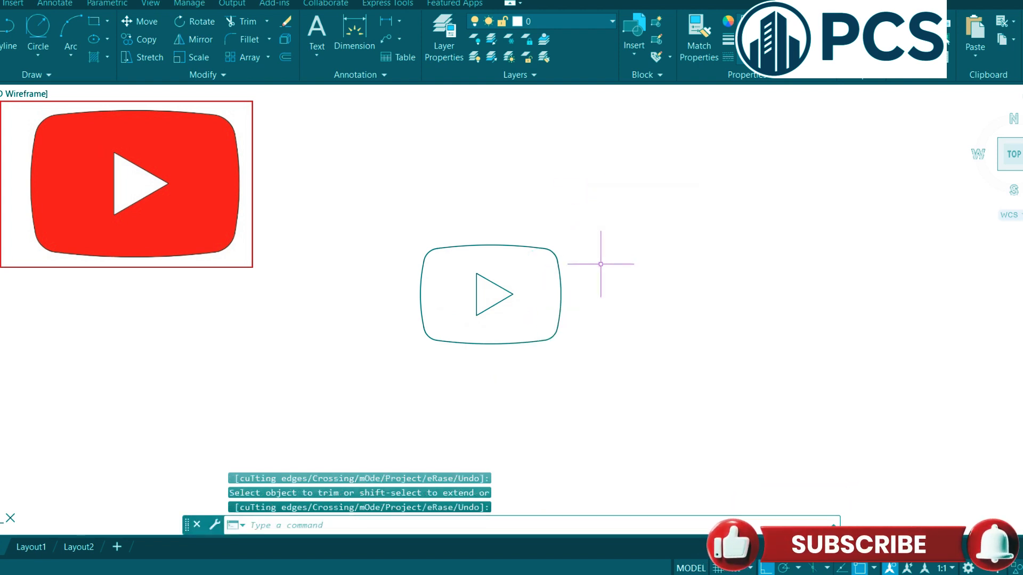
# Fill the area between the rounded outline and the play triangle with a solid red hatch
pyautogui.scroll(2, 601, 264)
pyautogui.moveTo(596, 283); pyautogui.dragTo(655, 269, button='middle')
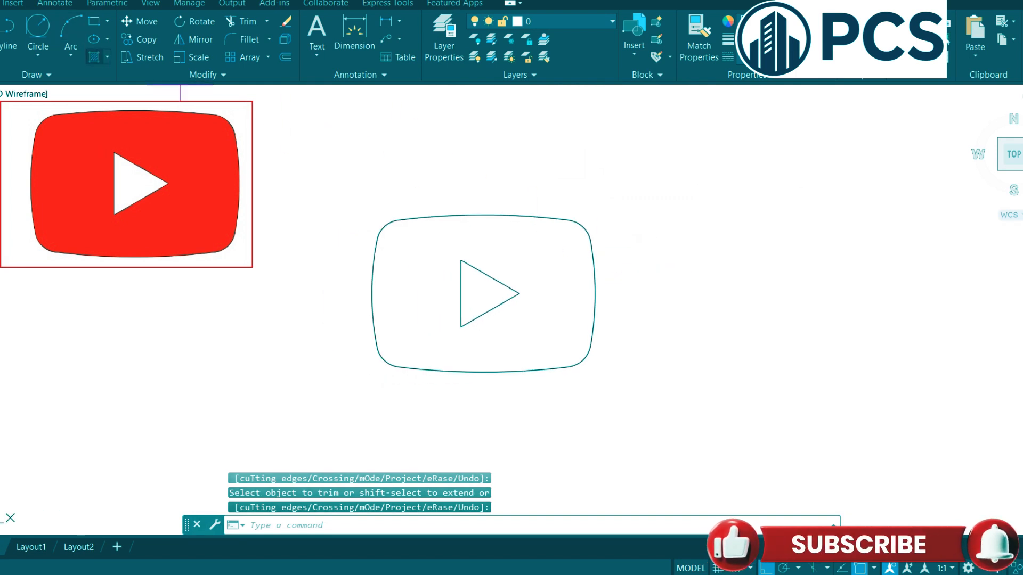
pyautogui.click(93, 57)
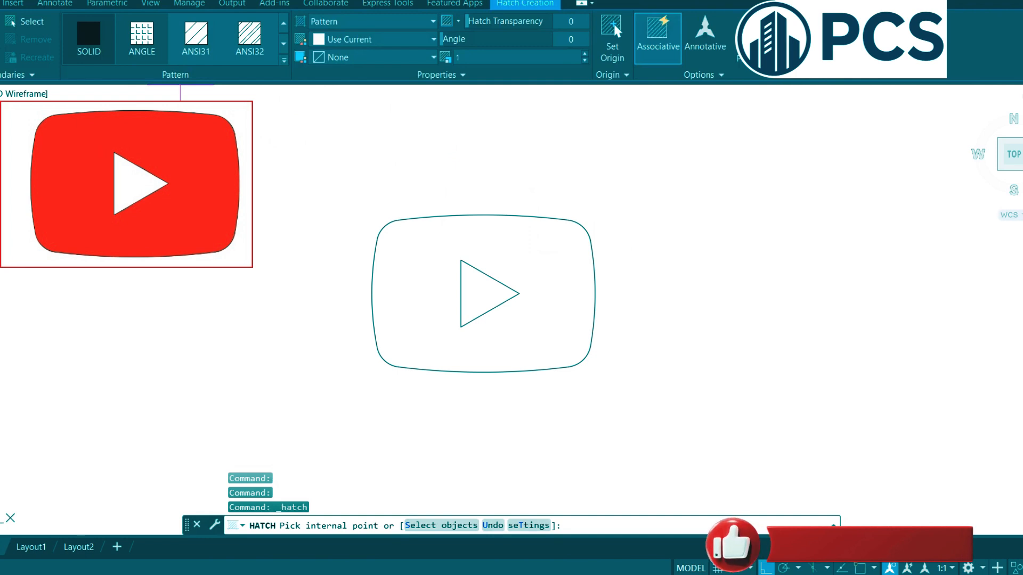
pyautogui.click(88, 39)
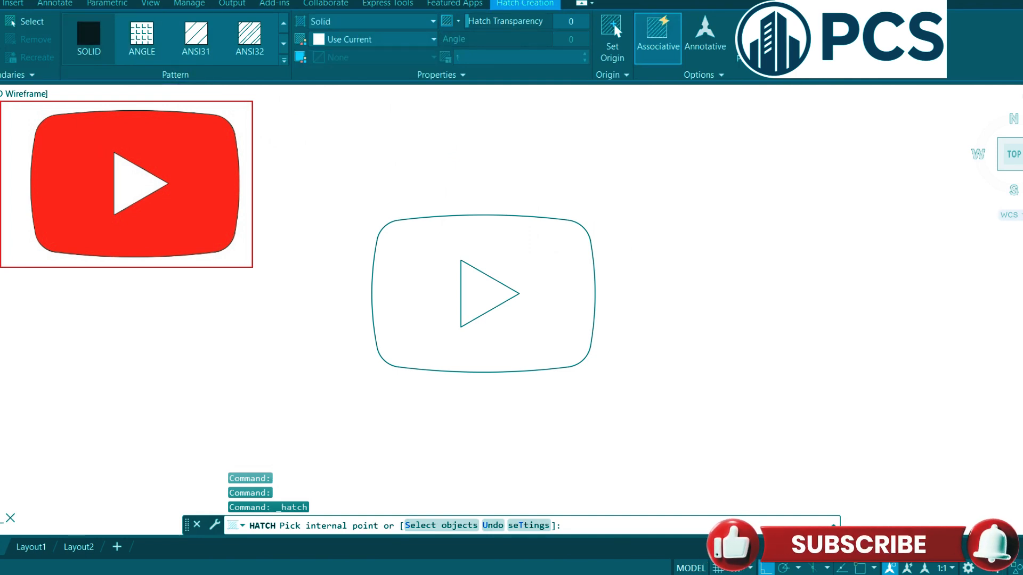
pyautogui.click(381, 40)
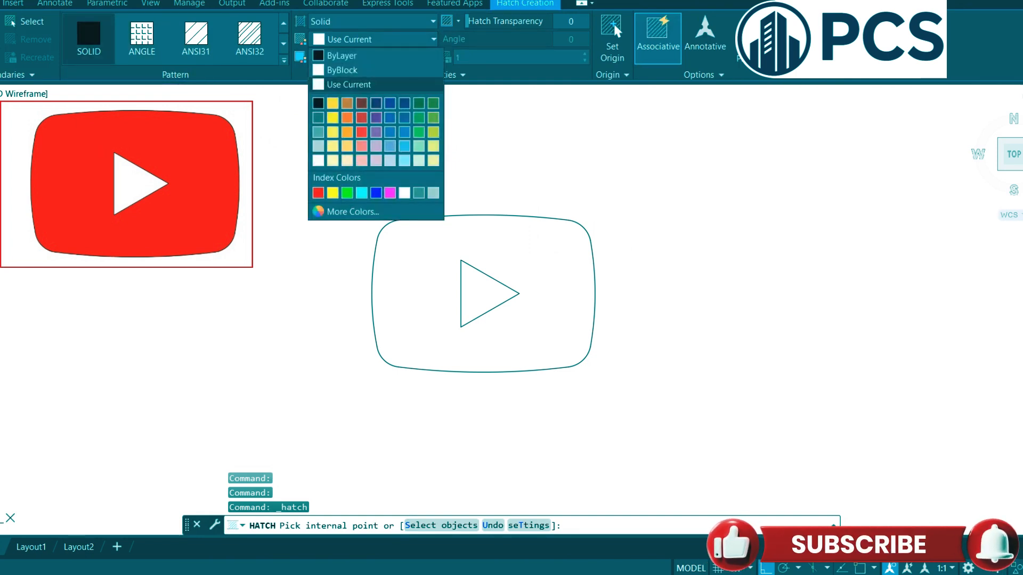
pyautogui.click(318, 193)
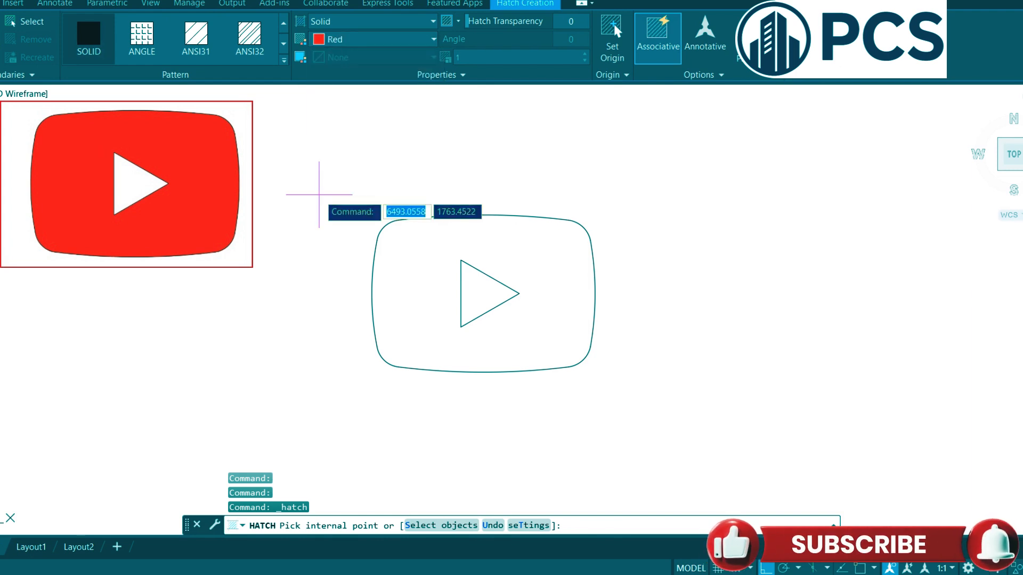
pyautogui.click(543, 248)
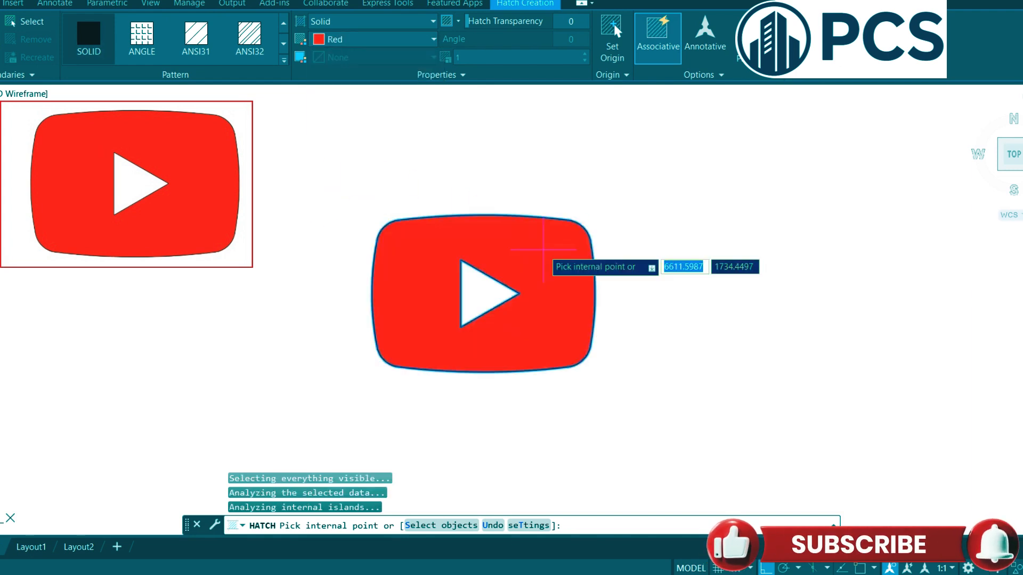
pyautogui.press('Return')
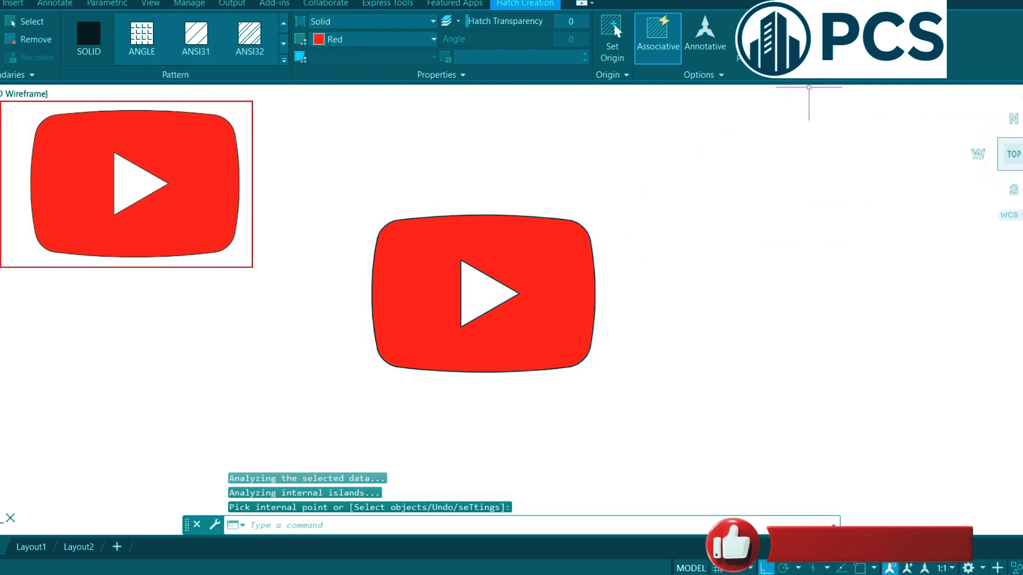
pyautogui.scroll(2, 634, 250)
pyautogui.moveTo(633, 265)
pyautogui.mouseDown(button='middle')
pyautogui.moveTo(765, 224)
pyautogui.moveTo(764, 234)
pyautogui.mouseUp(button='middle')
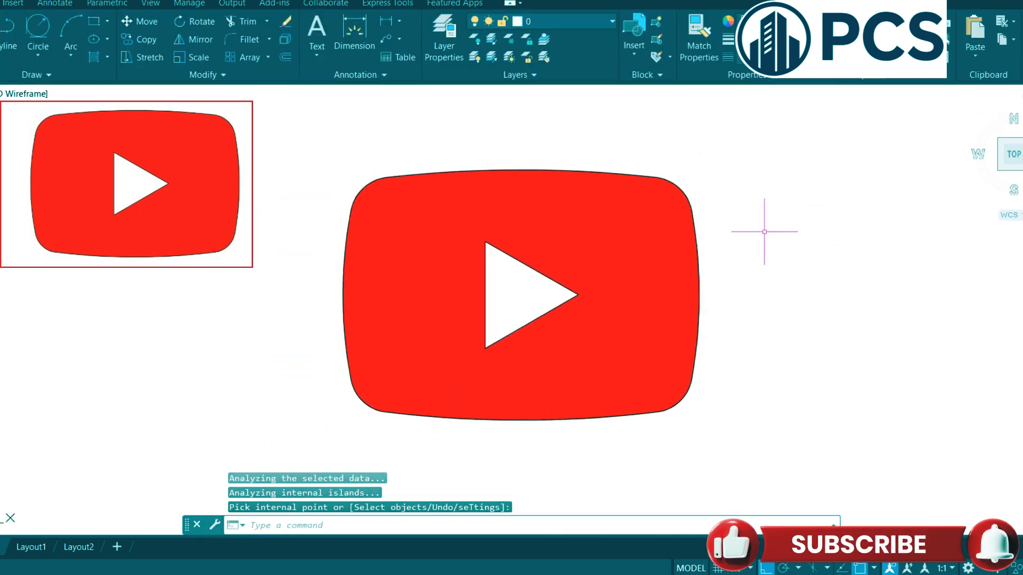